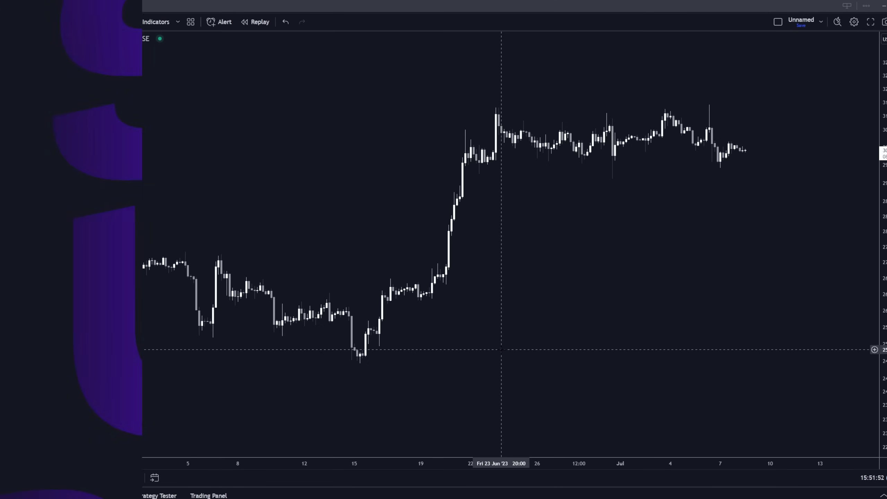
- Add the LuxAlgo Signals & Overlays (Premium) and LuxAlgo Oscillator Matrix (Premium) indicators to the BTCUSD chart and enlarge the oscillator pane
{"action": "left_click_drag", "start_coordinate": [502, 349], "coordinate": [550, 351]}
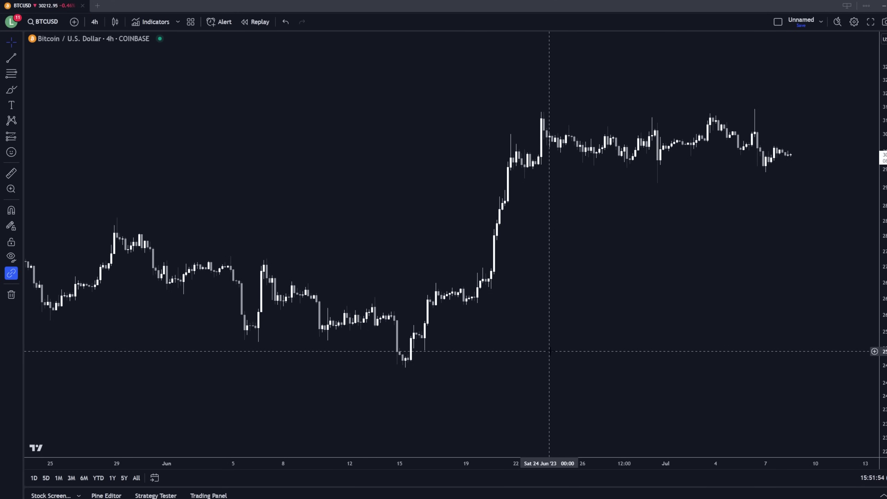
{"action": "left_click", "coordinate": [146, 26]}
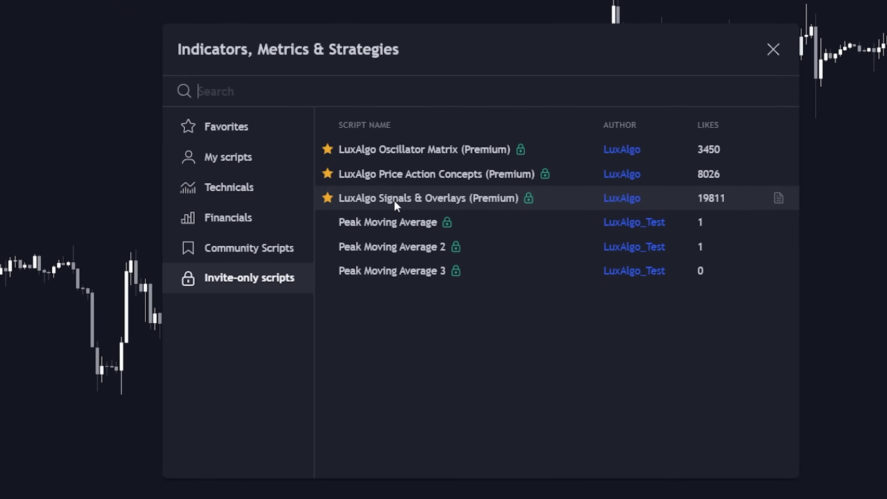
{"action": "mouse_move", "coordinate": [394, 200]}
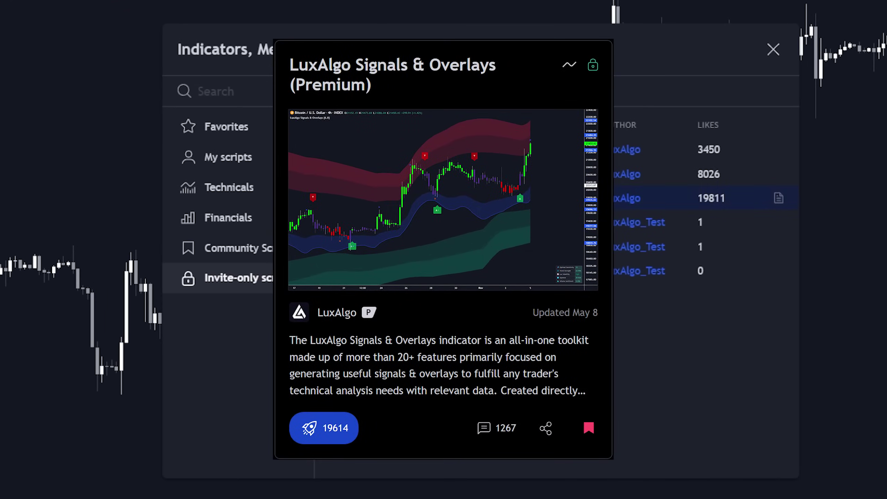
{"action": "mouse_move", "coordinate": [412, 153]}
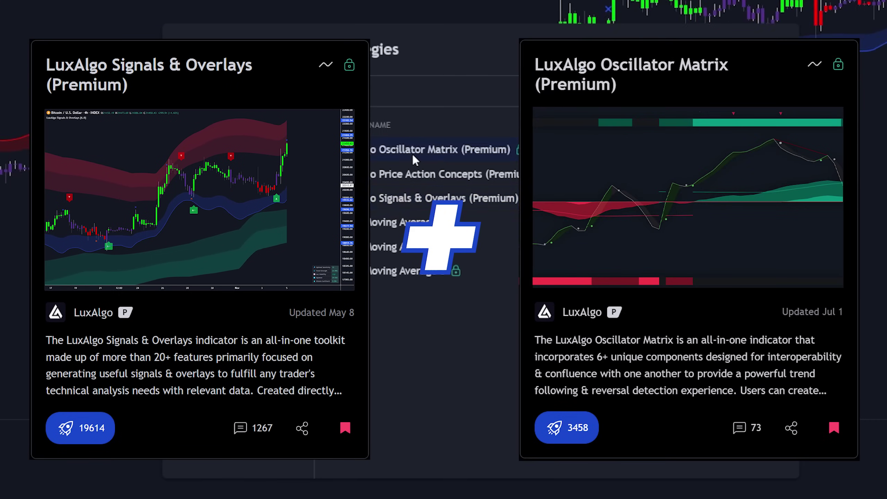
{"action": "left_click", "coordinate": [472, 106]}
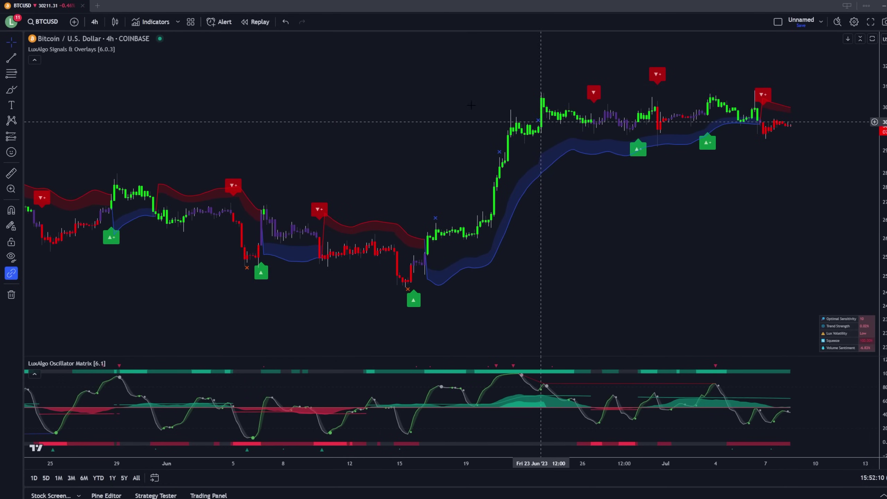
{"action": "mouse_move", "coordinate": [71, 50]}
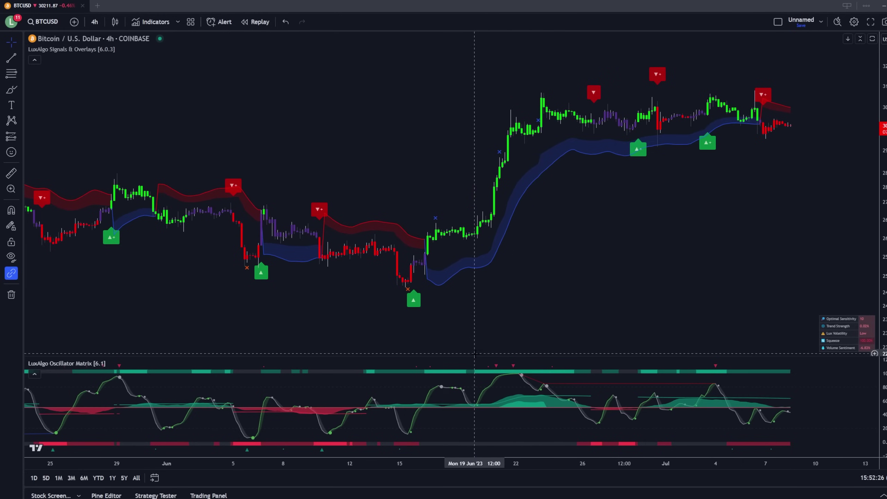
{"action": "left_click_drag", "start_coordinate": [476, 357], "coordinate": [475, 292]}
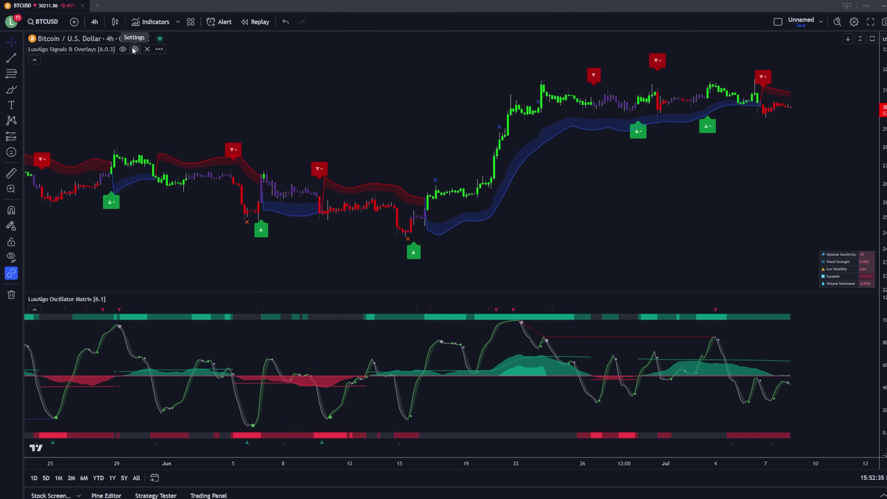
- Set Presets / Filters of the Signals & Overlays indicator to Trend Strength [Filter] and close its settings
{"action": "left_click", "coordinate": [135, 49]}
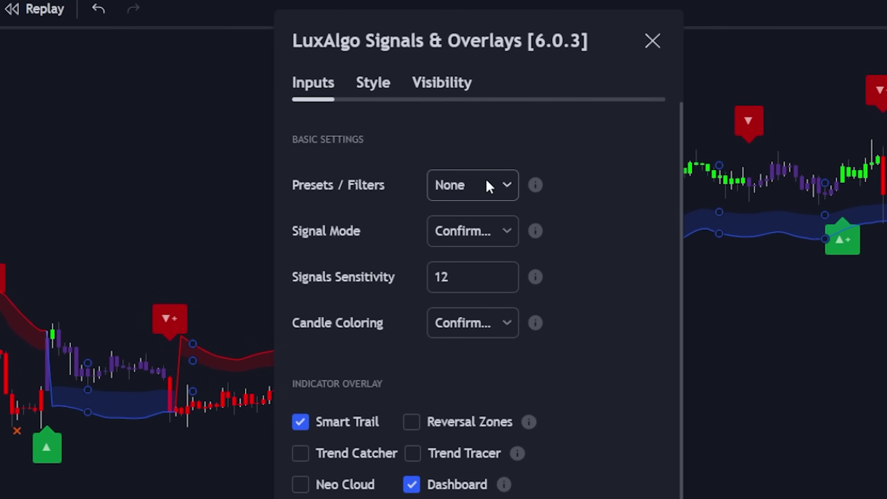
{"action": "left_click", "coordinate": [491, 186]}
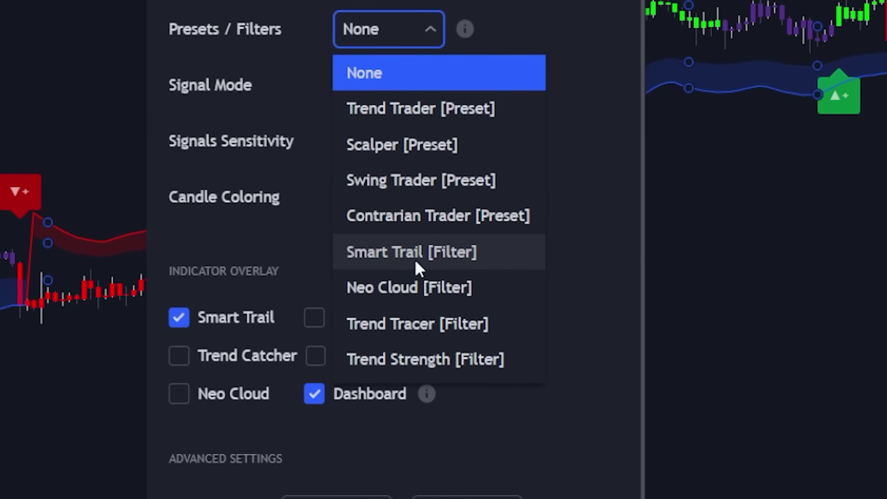
{"action": "left_click", "coordinate": [429, 364]}
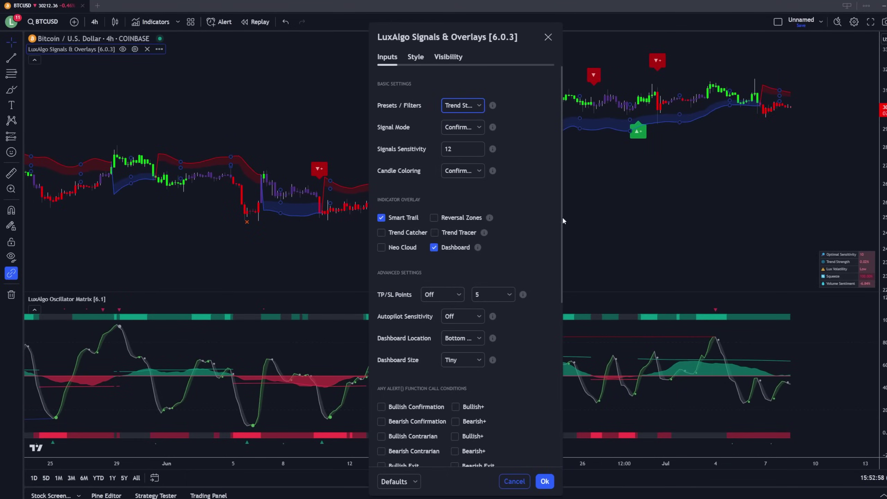
{"action": "left_click", "coordinate": [659, 192]}
{"action": "mouse_move", "coordinate": [867, 266]}
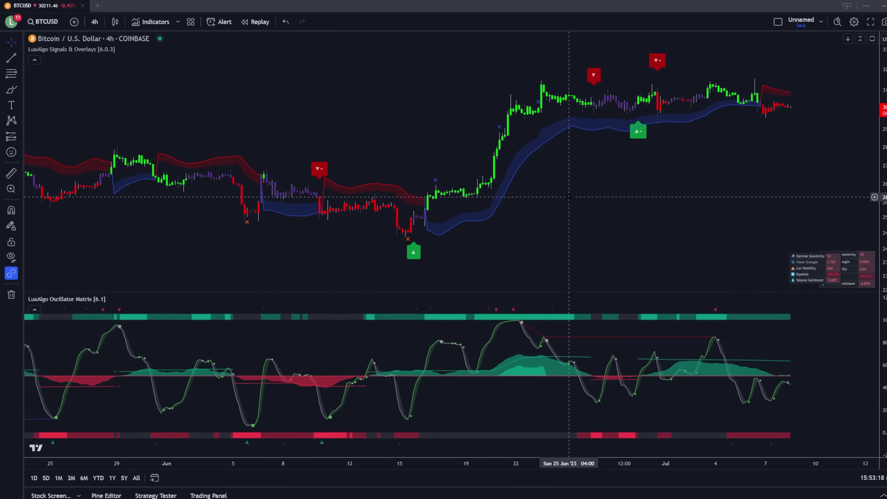
- Switch the Signals & Overlays Presets / Filters option to None to compare the chart with unfiltered signals
{"action": "double_click", "coordinate": [454, 117]}
{"action": "left_click", "coordinate": [447, 131]}
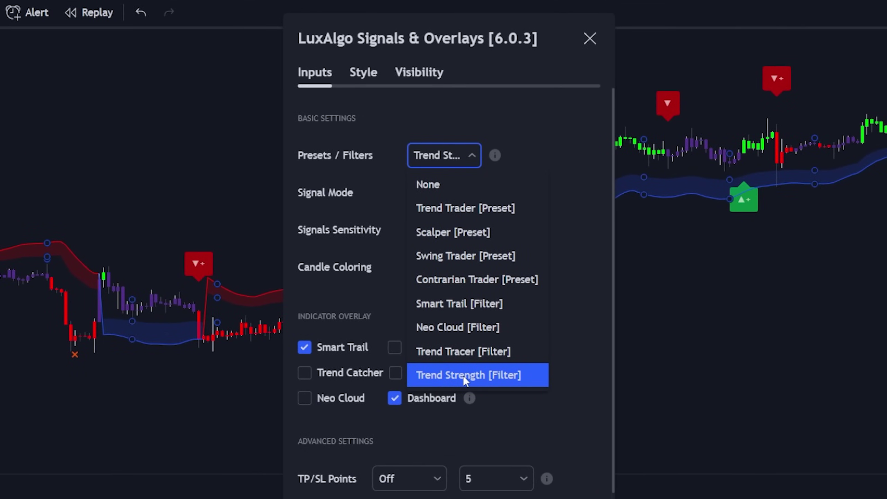
{"action": "left_click", "coordinate": [226, 167]}
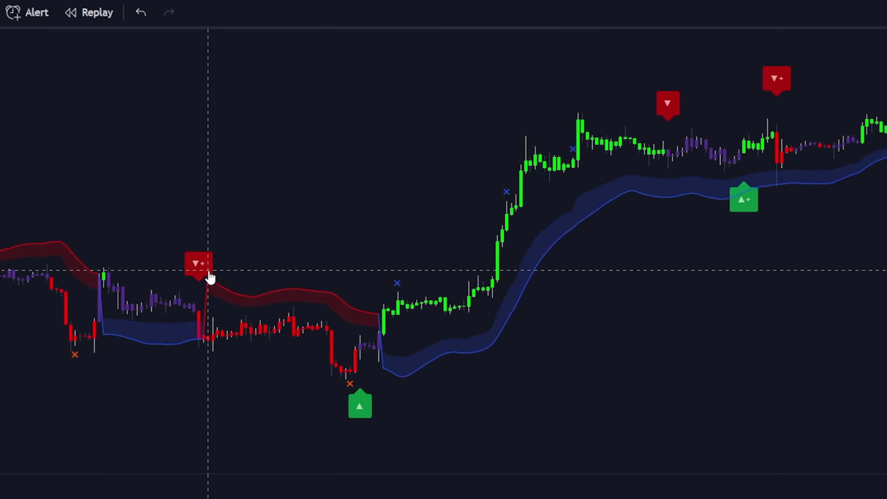
{"action": "mouse_move", "coordinate": [0, 341]}
{"action": "left_mouse_down"}
{"action": "mouse_move", "coordinate": [0, 359]}
{"action": "mouse_move", "coordinate": [7, 352]}
{"action": "left_mouse_up"}
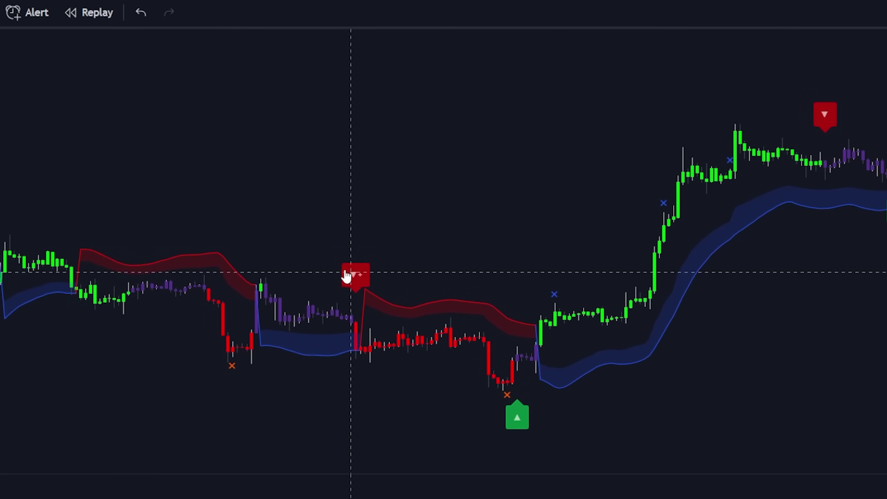
{"action": "double_click", "coordinate": [361, 286]}
{"action": "left_click", "coordinate": [453, 155]}
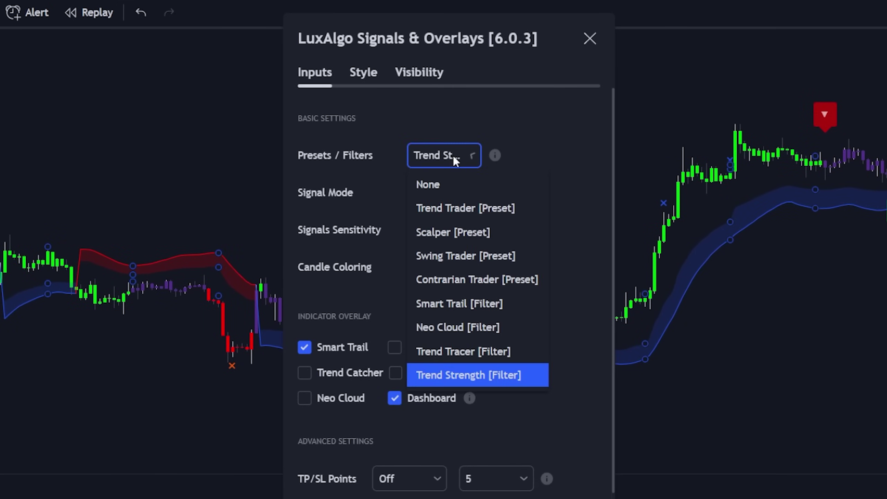
{"action": "left_click", "coordinate": [455, 185]}
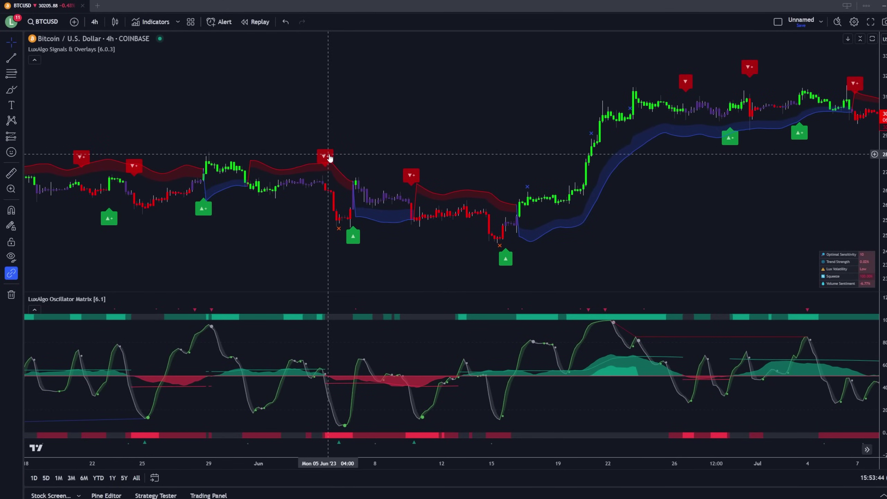
- Reapply the Trend Strength [Filter] option to Signals & Overlays and inspect the remaining signals on the chart
{"action": "double_click", "coordinate": [330, 158]}
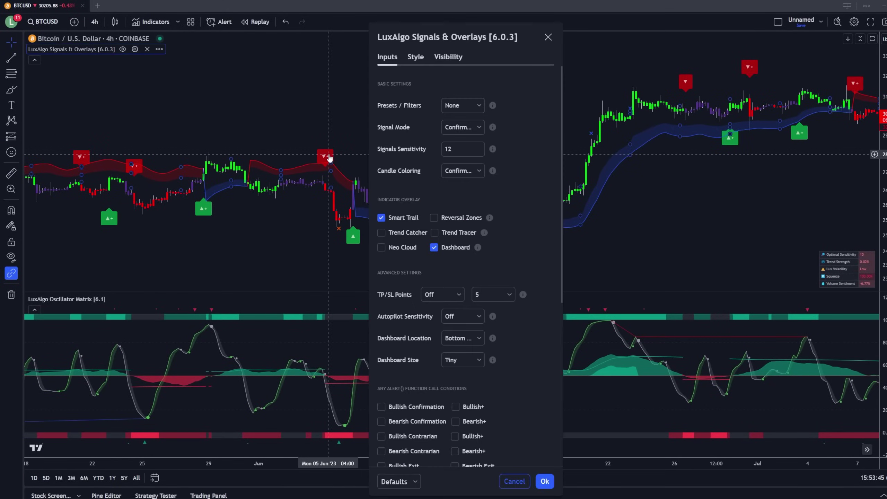
{"action": "left_click", "coordinate": [465, 111]}
{"action": "left_click", "coordinate": [473, 234]}
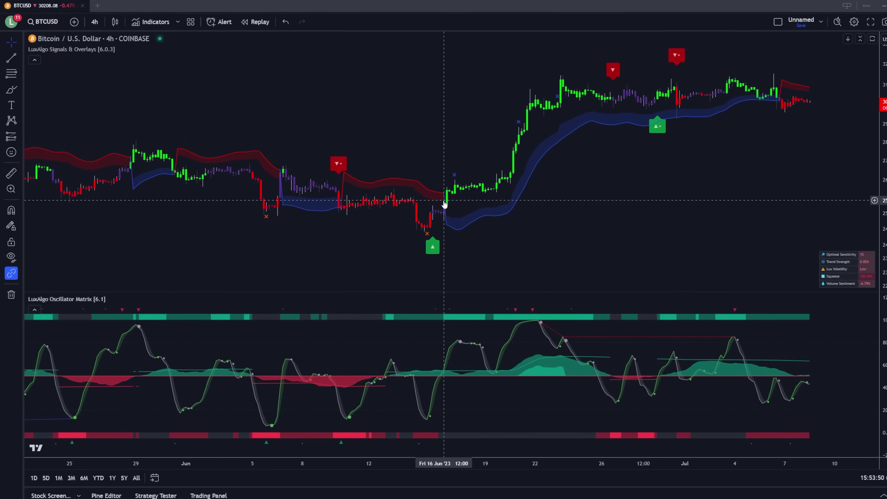
{"action": "left_click_drag", "start_coordinate": [445, 204], "coordinate": [434, 158]}
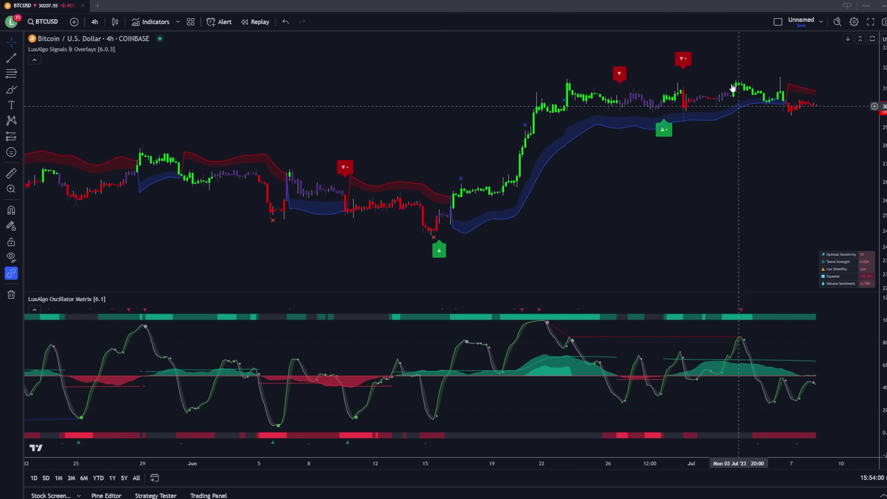
{"action": "left_click_drag", "start_coordinate": [530, 79], "coordinate": [529, 85]}
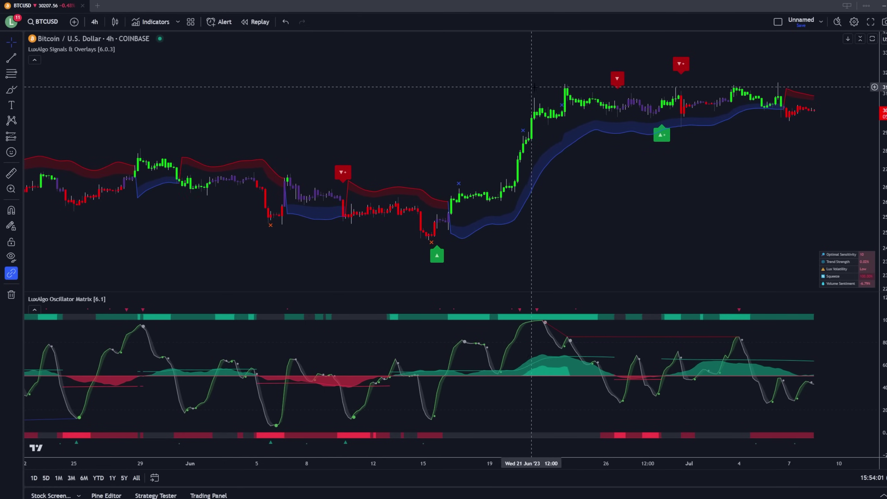
- Change Candle Coloring in the Signals & Overlays settings to the gradient-shaded confirmation option
{"action": "double_click", "coordinate": [620, 82]}
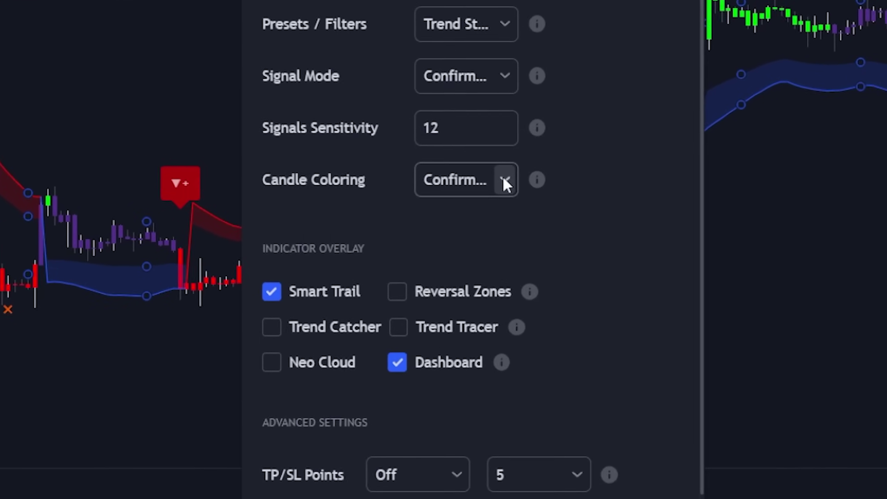
{"action": "left_click", "coordinate": [505, 182]}
{"action": "left_click", "coordinate": [515, 269]}
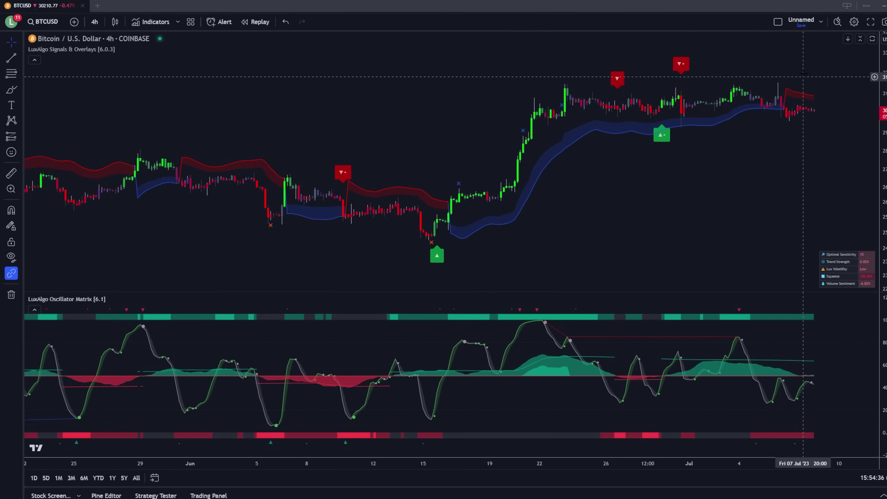
- Check the candle body, borders and wick options in the chart's Symbol settings
{"action": "left_click", "coordinate": [853, 23]}
{"action": "left_click", "coordinate": [325, 101]}
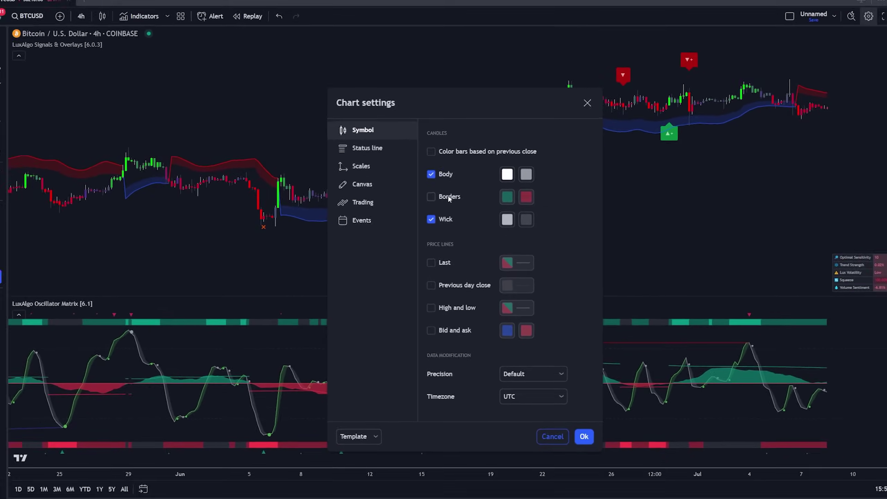
{"action": "left_click", "coordinate": [582, 105]}
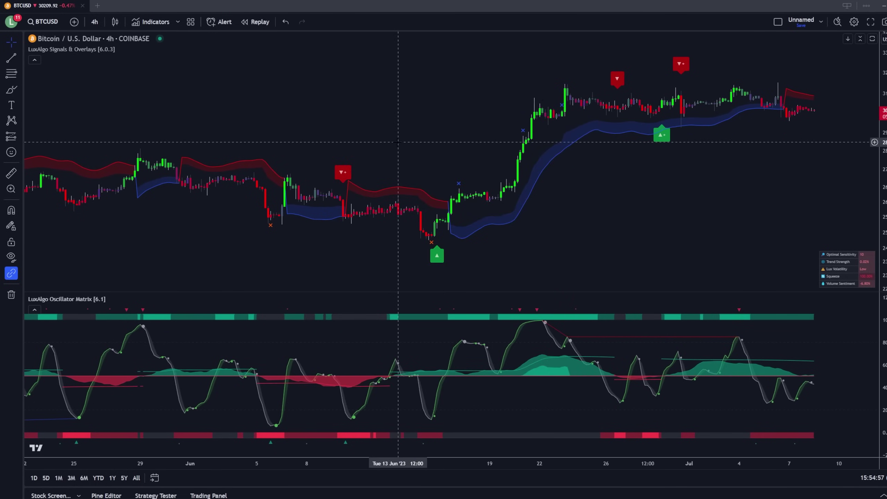
- Enable the Trend Catcher overlay in the Signals & Overlays indicator settings
{"action": "double_click", "coordinate": [342, 173]}
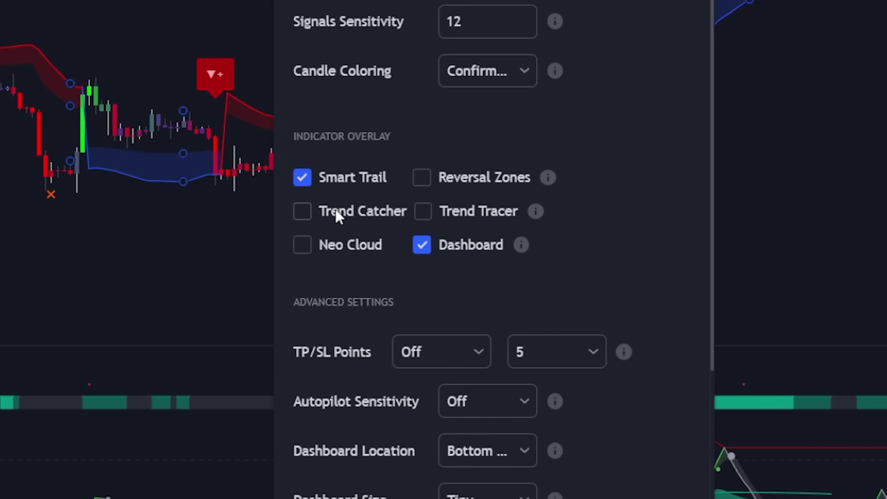
{"action": "left_click", "coordinate": [336, 209]}
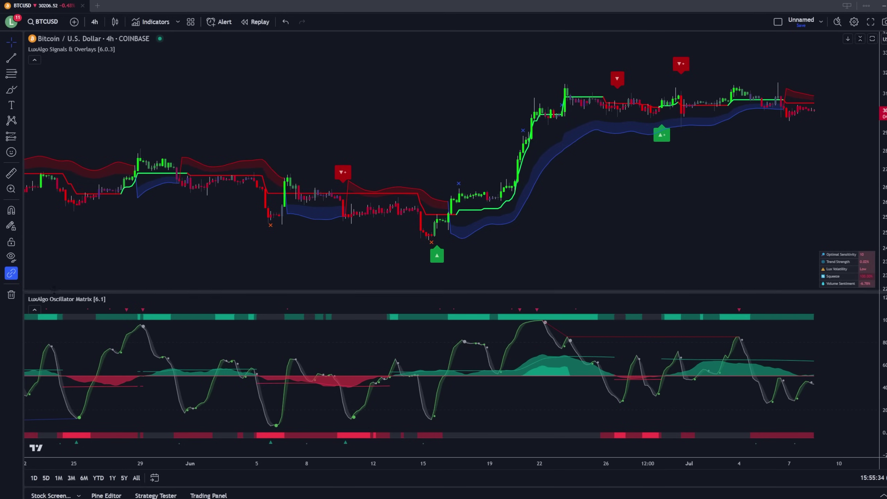
- Open the input settings of the LuxAlgo Oscillator Matrix indicator
{"action": "mouse_move", "coordinate": [126, 300]}
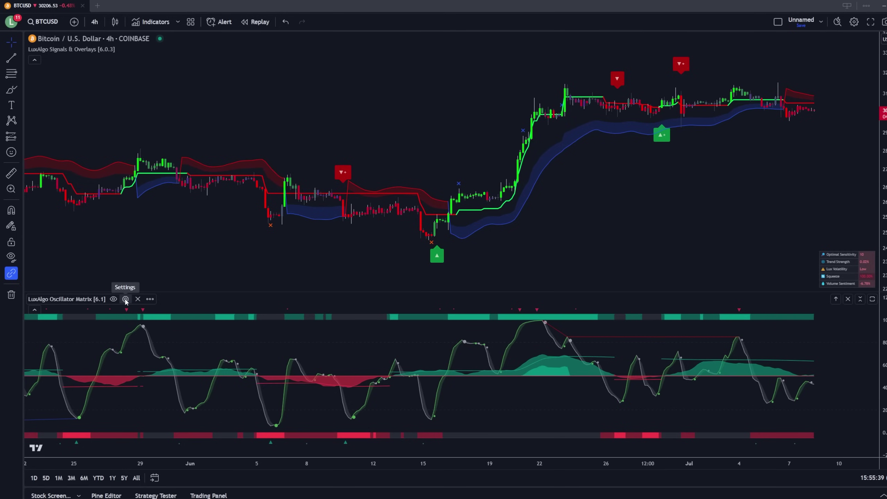
{"action": "left_click", "coordinate": [126, 300]}
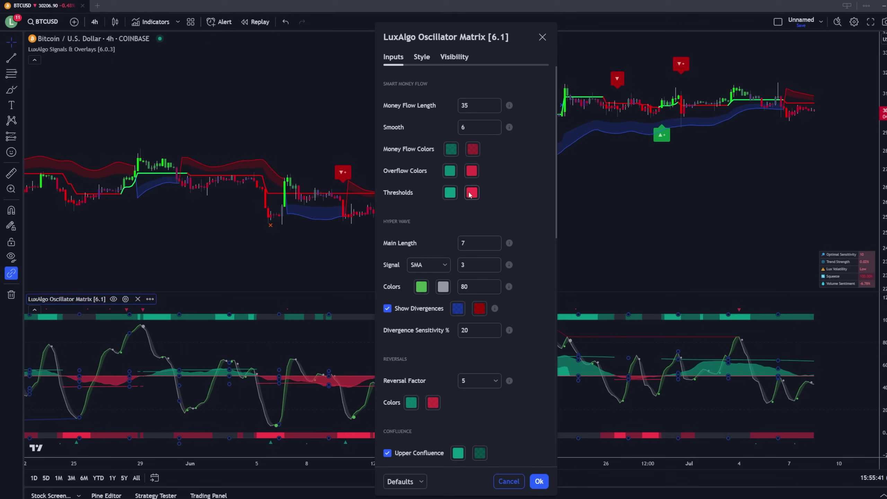
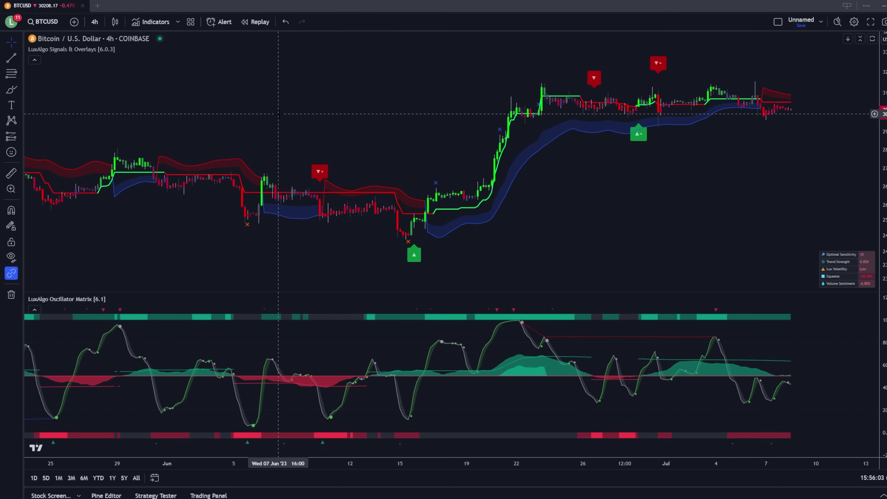
- Examine the BTCUSD 4h price action from early June to early July alongside the Oscillator Matrix
{"action": "left_click_drag", "start_coordinate": [303, 99], "coordinate": [394, 79]}
{"action": "left_click_drag", "start_coordinate": [455, 464], "coordinate": [321, 439]}
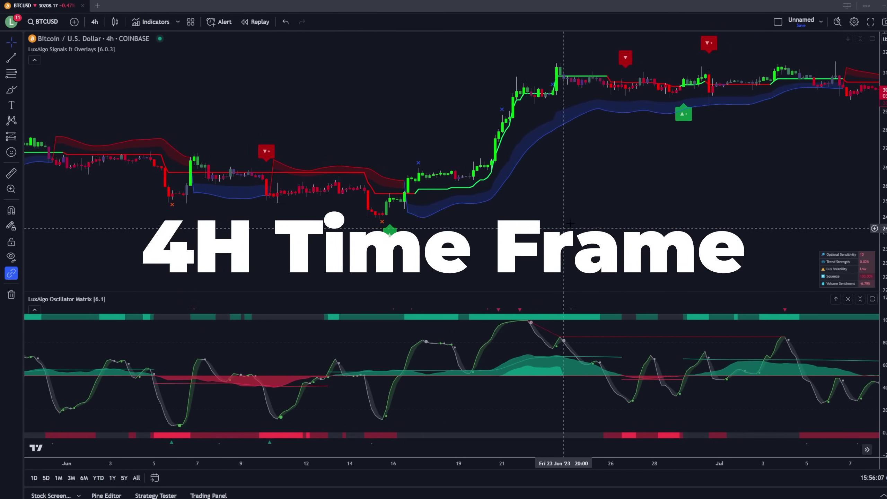
{"action": "left_click_drag", "start_coordinate": [883, 203], "coordinate": [884, 166]}
{"action": "left_click_drag", "start_coordinate": [836, 152], "coordinate": [809, 176]}
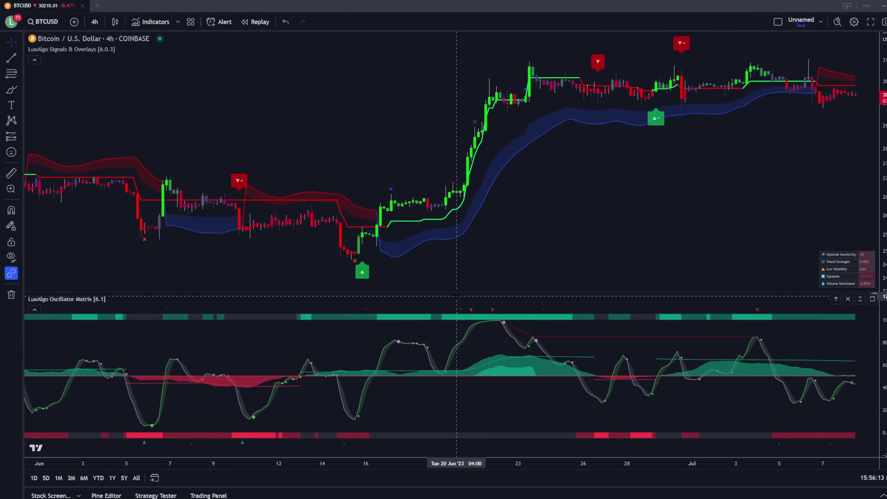
{"action": "left_click_drag", "start_coordinate": [463, 291], "coordinate": [618, 207]}
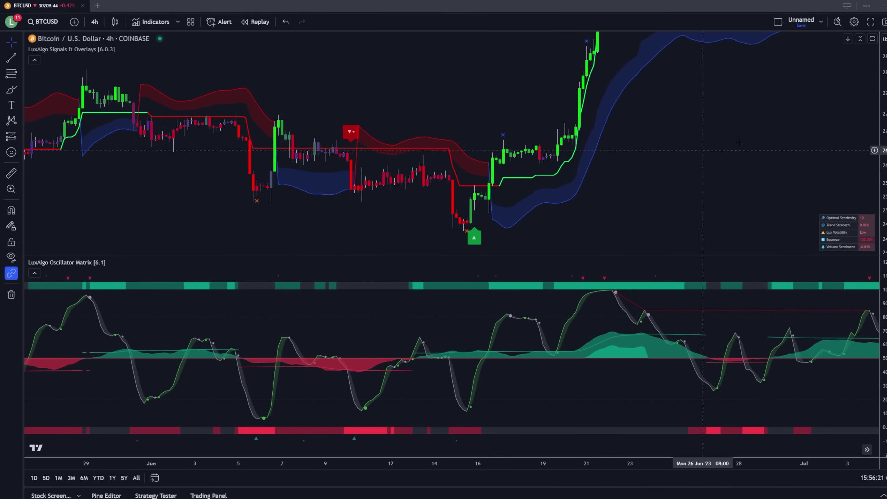
{"action": "left_click_drag", "start_coordinate": [883, 114], "coordinate": [884, 172]}
{"action": "left_click_drag", "start_coordinate": [801, 158], "coordinate": [721, 183]}
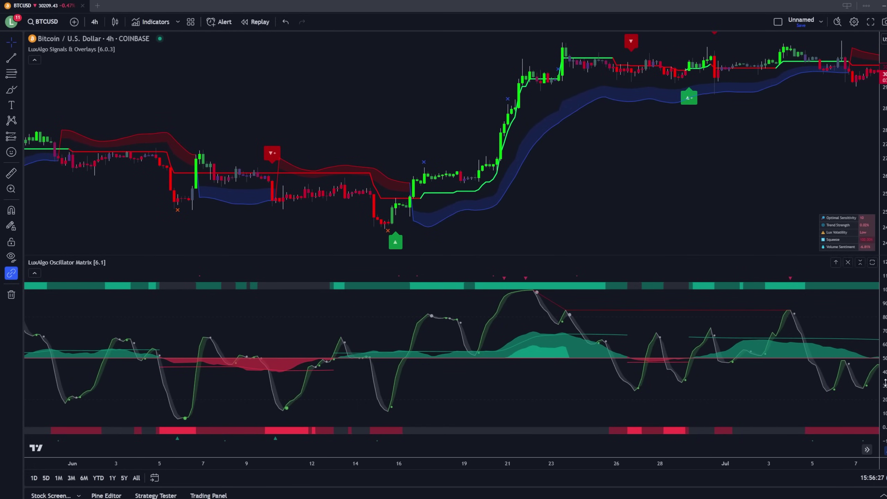
{"action": "left_click_drag", "start_coordinate": [883, 381], "coordinate": [884, 373]}
{"action": "left_click_drag", "start_coordinate": [539, 405], "coordinate": [557, 402]}
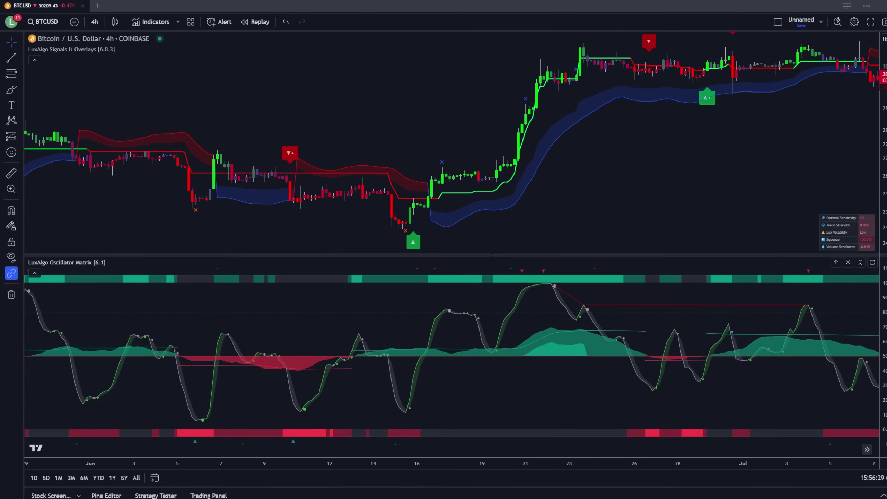
- Enlarge the Oscillator Matrix pane and compare its mid-June money flow and reversal readings with the buy signal on the price chart
{"action": "left_click_drag", "start_coordinate": [496, 256], "coordinate": [495, 166]}
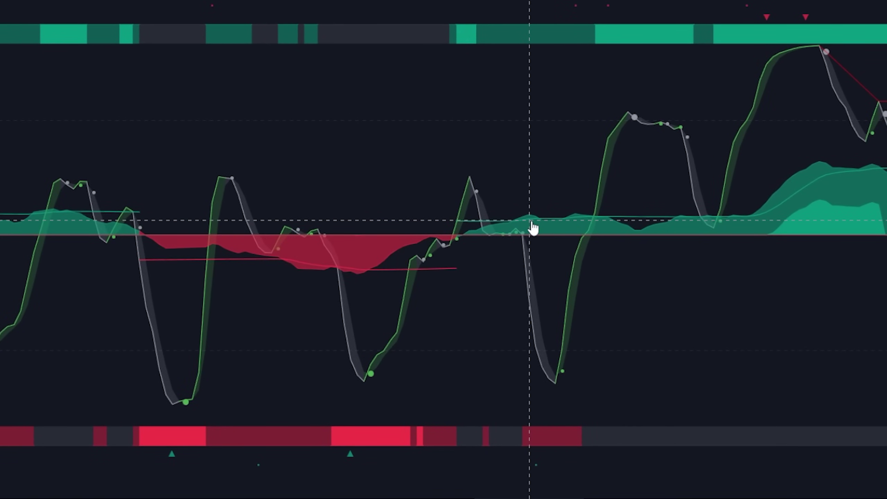
{"action": "left_click_drag", "start_coordinate": [885, 385], "coordinate": [886, 97]}
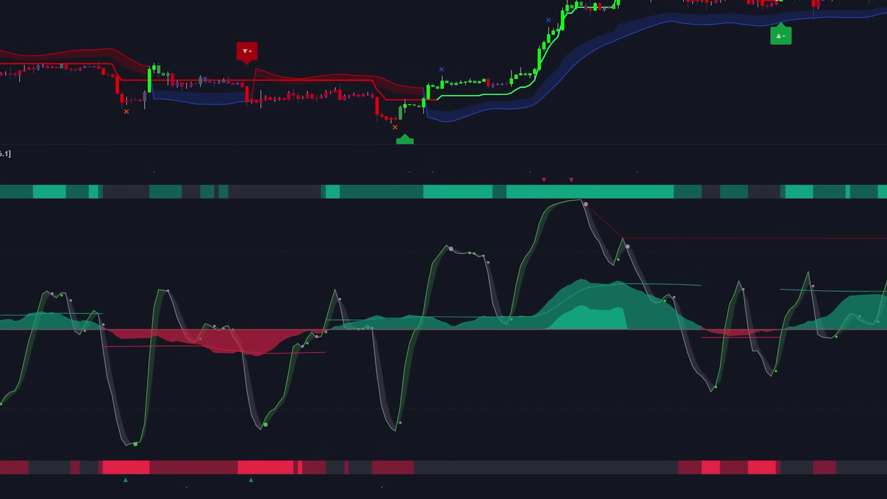
{"action": "left_click_drag", "start_coordinate": [414, 145], "coordinate": [373, 145]}
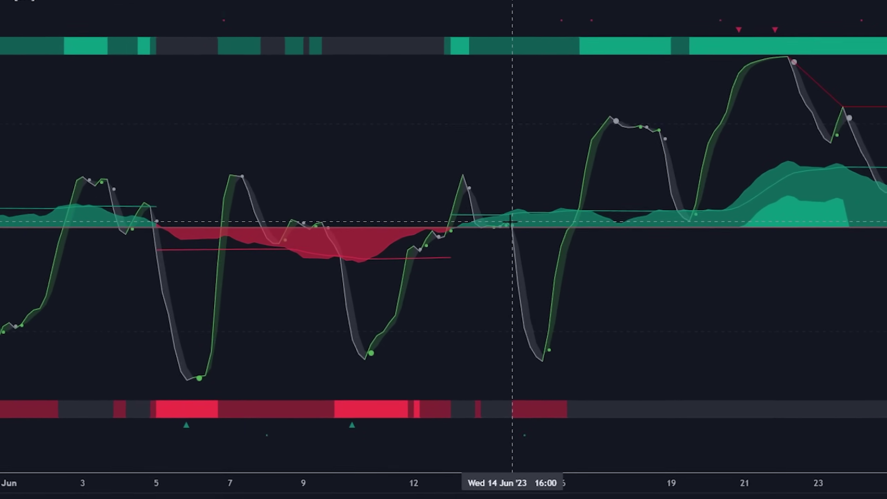
{"action": "left_click_drag", "start_coordinate": [693, 422], "coordinate": [418, 405]}
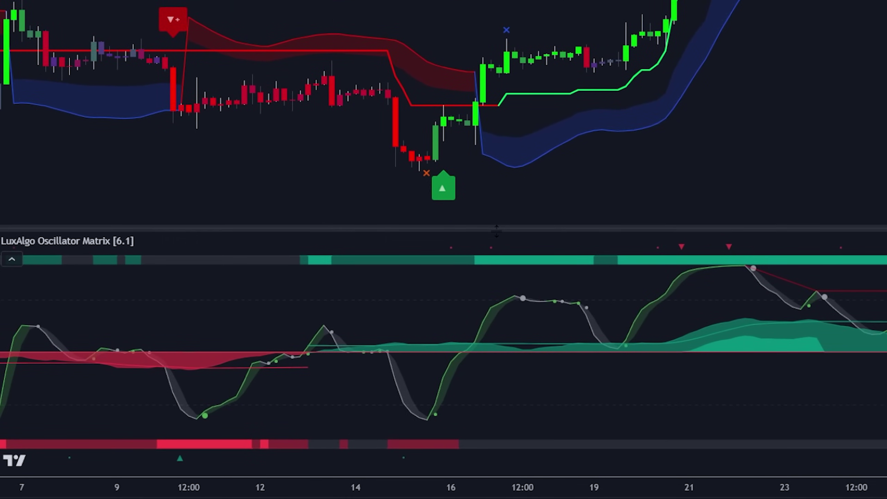
{"action": "left_click_drag", "start_coordinate": [499, 229], "coordinate": [499, 108]}
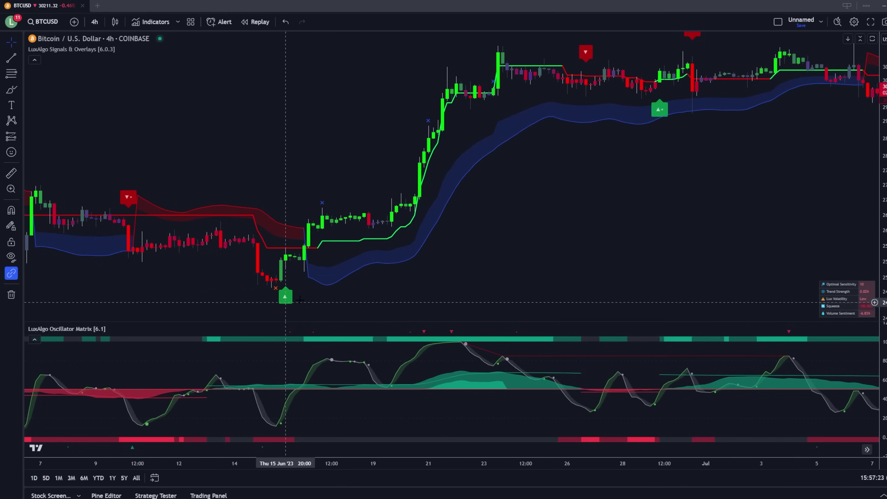
{"action": "left_click_drag", "start_coordinate": [318, 291], "coordinate": [314, 284]}
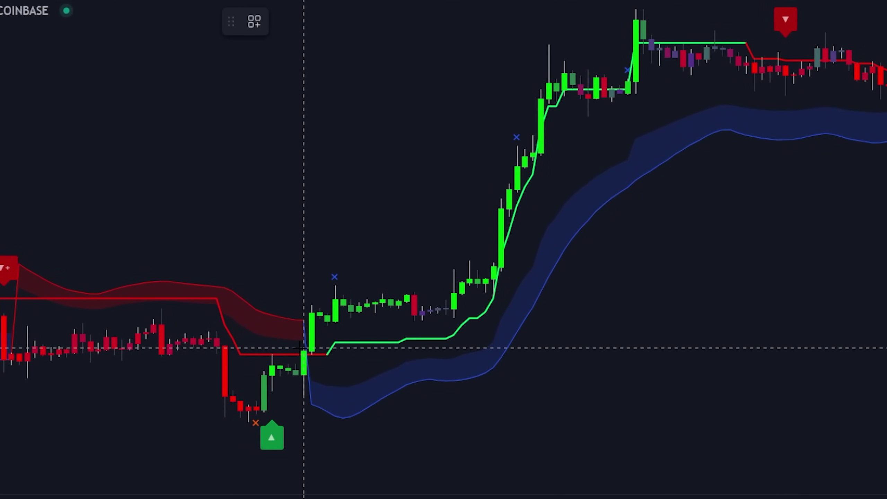
- Circle the sideways candles following the mid-June buy signal with a freehand brush stroke and remove the drawing
{"action": "mouse_move", "coordinate": [436, 266]}
{"action": "left_mouse_down"}
{"action": "mouse_move", "coordinate": [336, 276]}
{"action": "mouse_move", "coordinate": [297, 334]}
{"action": "mouse_move", "coordinate": [422, 333]}
{"action": "mouse_move", "coordinate": [501, 275]}
{"action": "mouse_move", "coordinate": [422, 263]}
{"action": "left_mouse_up"}
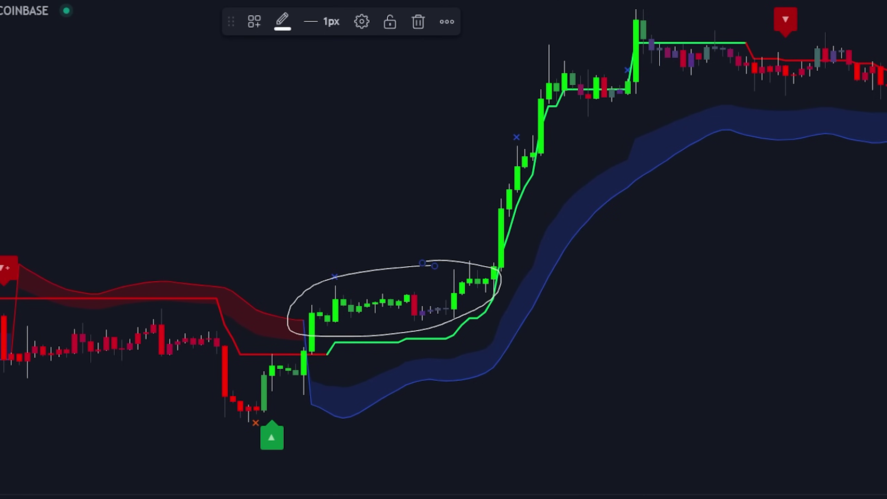
{"action": "left_click_drag", "start_coordinate": [296, 319], "coordinate": [274, 319]}
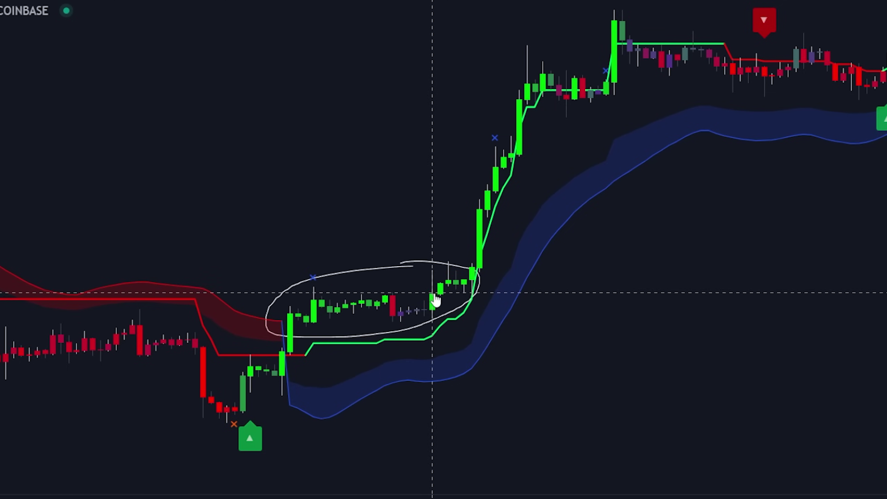
{"action": "right_click", "coordinate": [314, 219]}
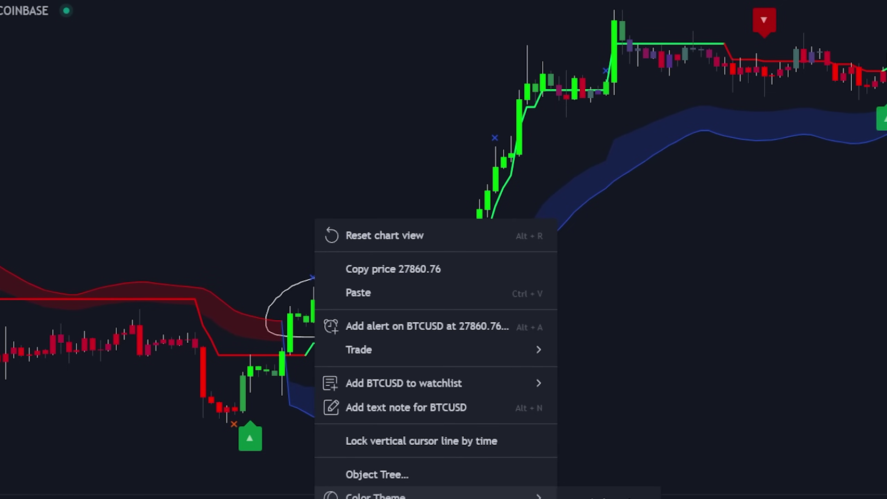
{"action": "left_click", "coordinate": [374, 498]}
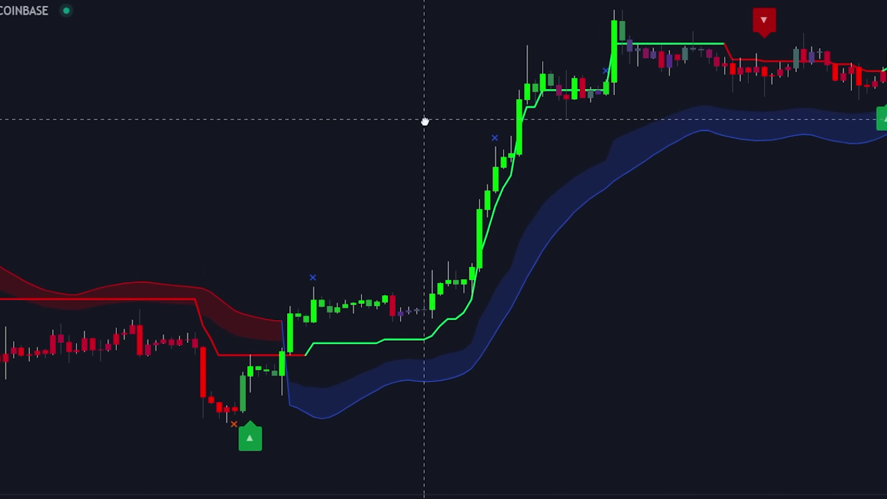
- Circle the whole rally from the mid-June buy signal to the 23 June top with the brush and remove the drawing
{"action": "left_click_drag", "start_coordinate": [426, 121], "coordinate": [420, 137]}
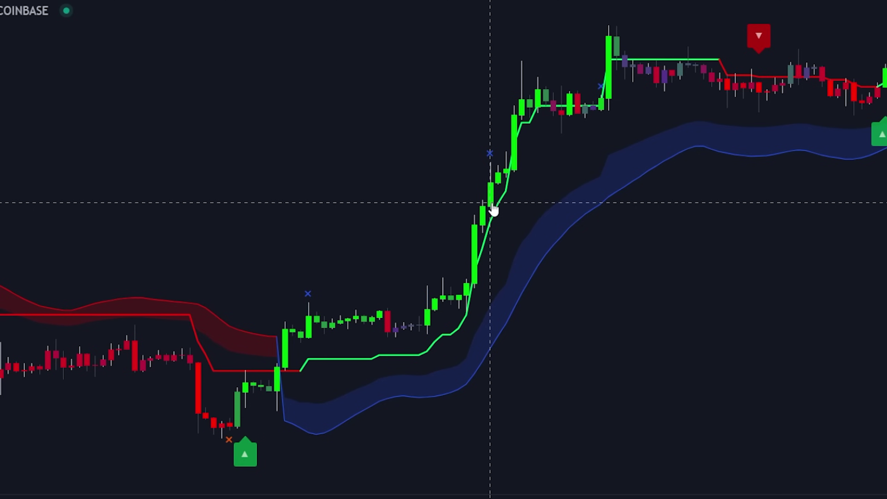
{"action": "left_click_drag", "start_coordinate": [490, 247], "coordinate": [389, 272]}
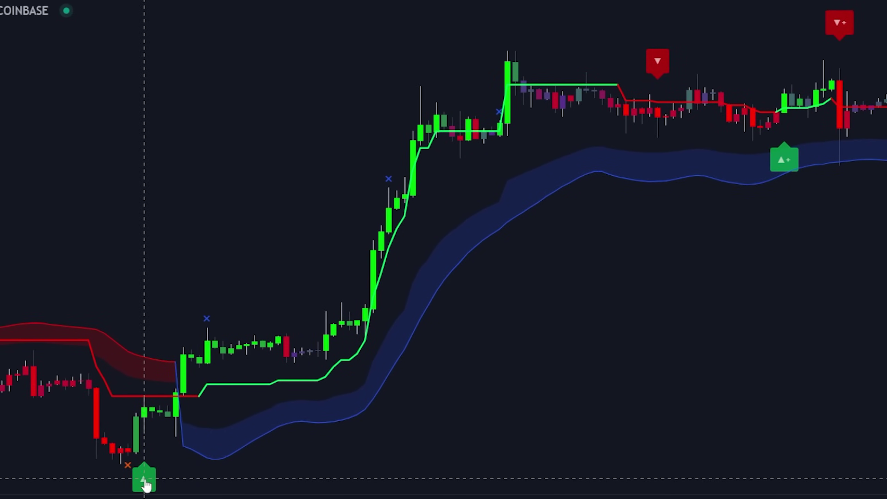
{"action": "double_click", "coordinate": [144, 477]}
{"action": "left_click", "coordinate": [162, 443]}
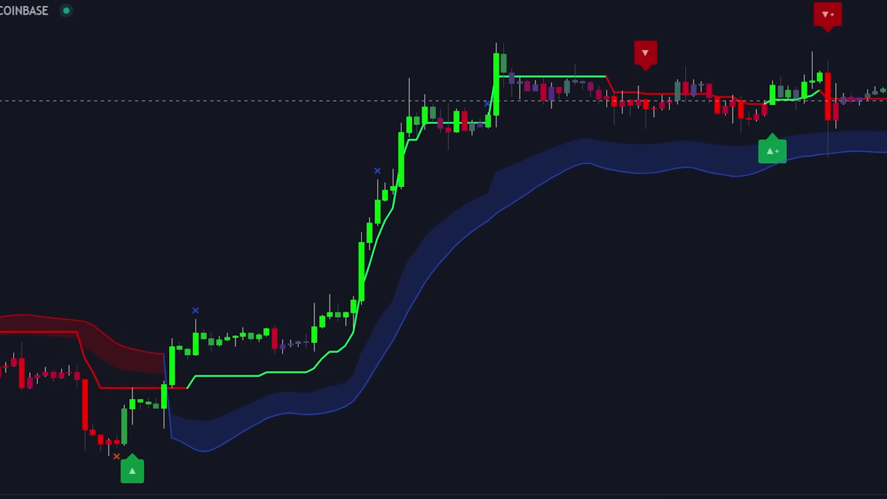
{"action": "left_click_drag", "start_coordinate": [398, 31], "coordinate": [339, 90]}
{"action": "mouse_move", "coordinate": [78, 382]}
{"action": "left_mouse_down"}
{"action": "mouse_move", "coordinate": [227, 460]}
{"action": "mouse_move", "coordinate": [512, 93]}
{"action": "mouse_move", "coordinate": [461, 44]}
{"action": "mouse_move", "coordinate": [384, 49]}
{"action": "left_mouse_up"}
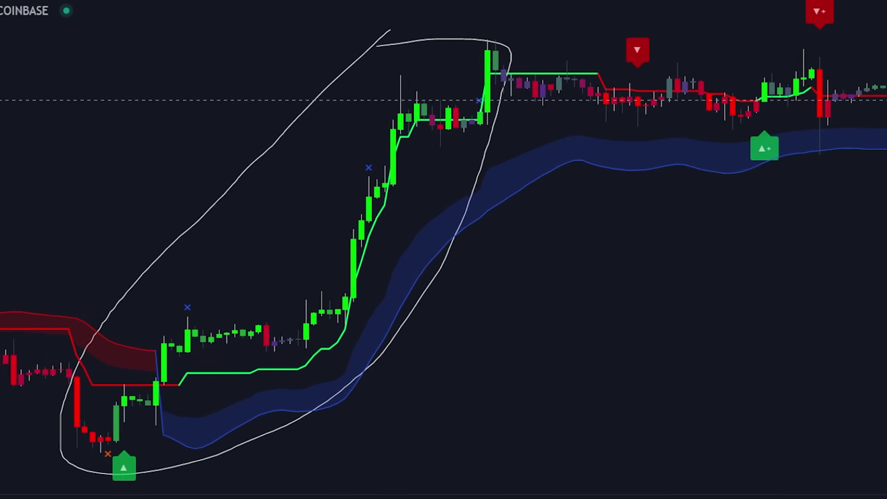
{"action": "right_click", "coordinate": [3, 102]}
{"action": "left_click", "coordinate": [27, 413]}
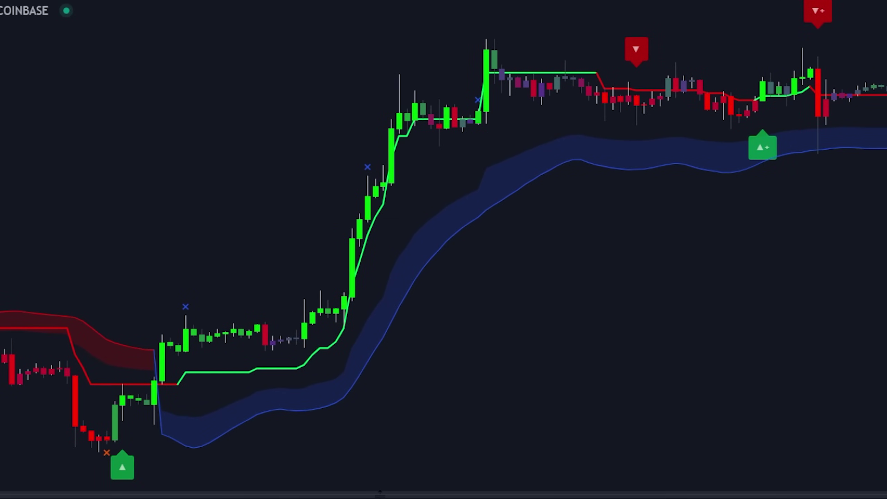
- Examine the Oscillator Matrix money flow and oscillator waves during the June rally at a larger scale
{"action": "left_click_drag", "start_coordinate": [380, 493], "coordinate": [395, 150]}
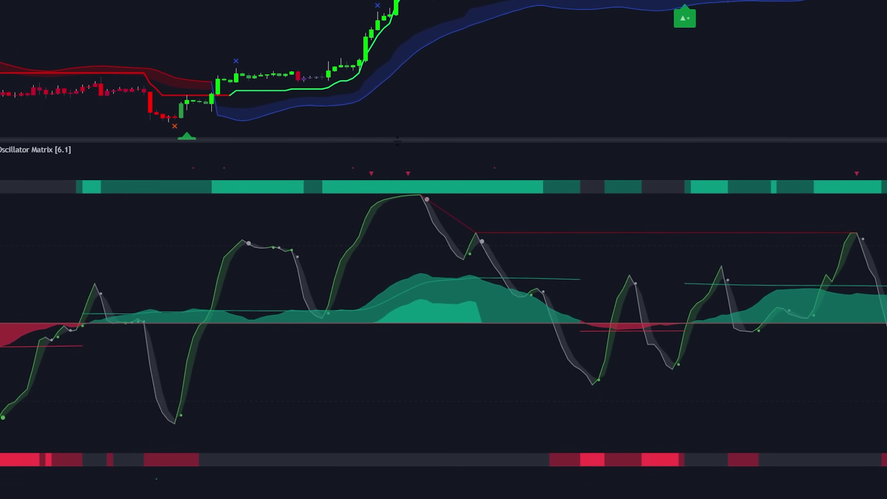
{"action": "left_click_drag", "start_coordinate": [397, 141], "coordinate": [408, 168]}
{"action": "left_click_drag", "start_coordinate": [440, 91], "coordinate": [691, 90]}
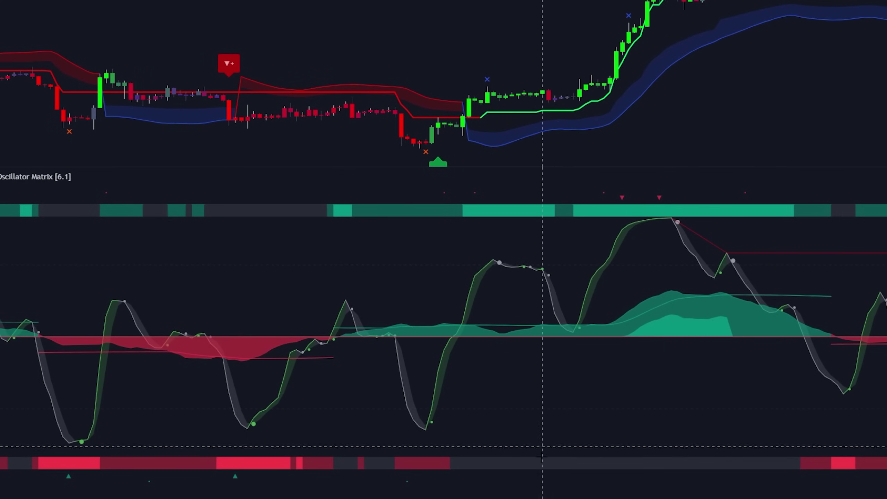
{"action": "scroll", "coordinate": [513, 144], "scroll_direction": "up", "scroll_amount": 3}
{"action": "left_click_drag", "start_coordinate": [515, 139], "coordinate": [586, 138]}
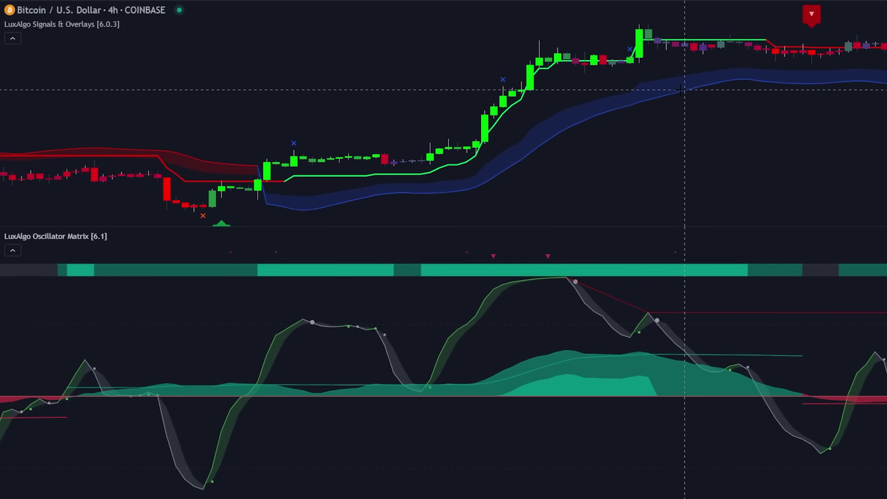
{"action": "left_click_drag", "start_coordinate": [886, 350], "coordinate": [886, 280]}
{"action": "left_click_drag", "start_coordinate": [802, 282], "coordinate": [886, 361]}
{"action": "scroll", "coordinate": [474, 391], "scroll_direction": "up", "scroll_amount": 2}
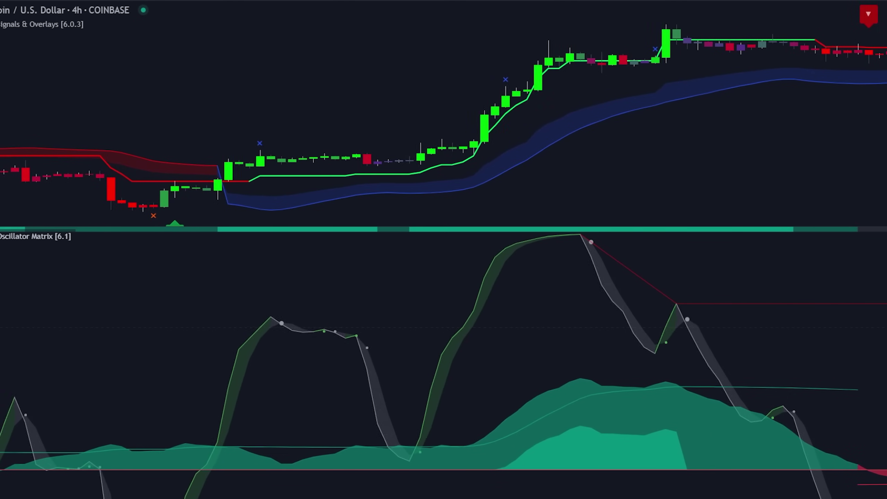
{"action": "left_click_drag", "start_coordinate": [491, 367], "coordinate": [475, 363]}
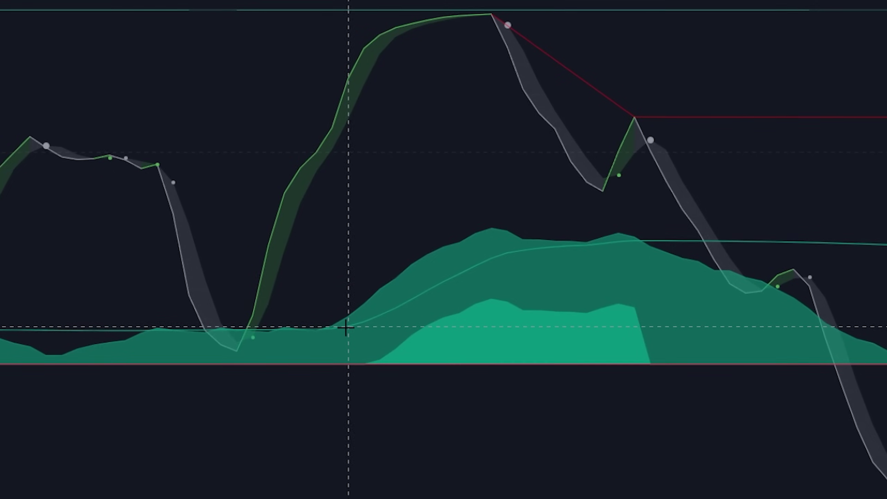
- Trace the rising money flow line and the edge of its area with brush strokes and remove the drawings
{"action": "left_click_drag", "start_coordinate": [350, 326], "coordinate": [473, 268]}
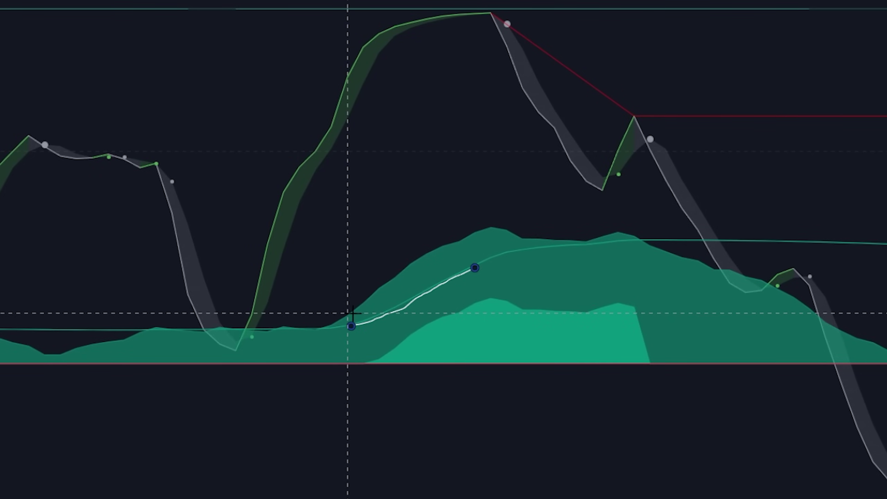
{"action": "left_click_drag", "start_coordinate": [351, 311], "coordinate": [428, 257]}
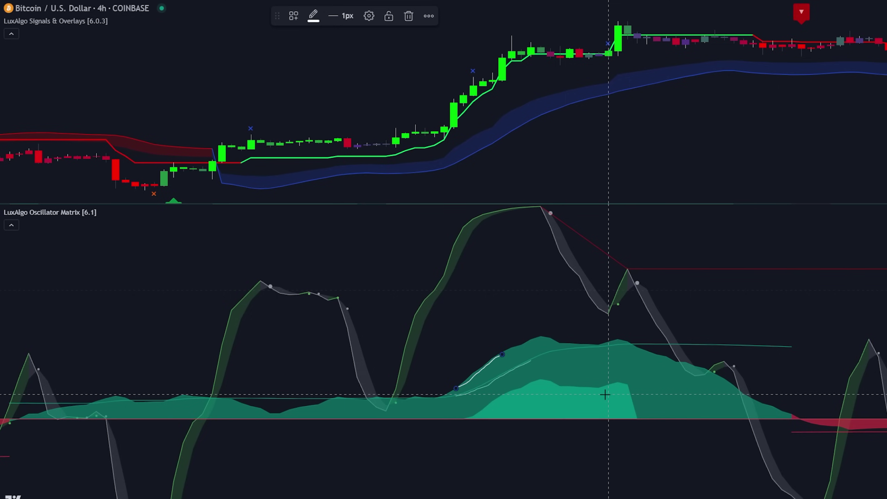
{"action": "left_click_drag", "start_coordinate": [308, 71], "coordinate": [211, 59]}
{"action": "right_click", "coordinate": [210, 59]}
{"action": "left_click", "coordinate": [340, 282]}
- Circle the oscillator's lower peak at the end of the red divergence line and the matching 23 June top on the price chart
{"action": "left_click_drag", "start_coordinate": [886, 360], "coordinate": [886, 425]}
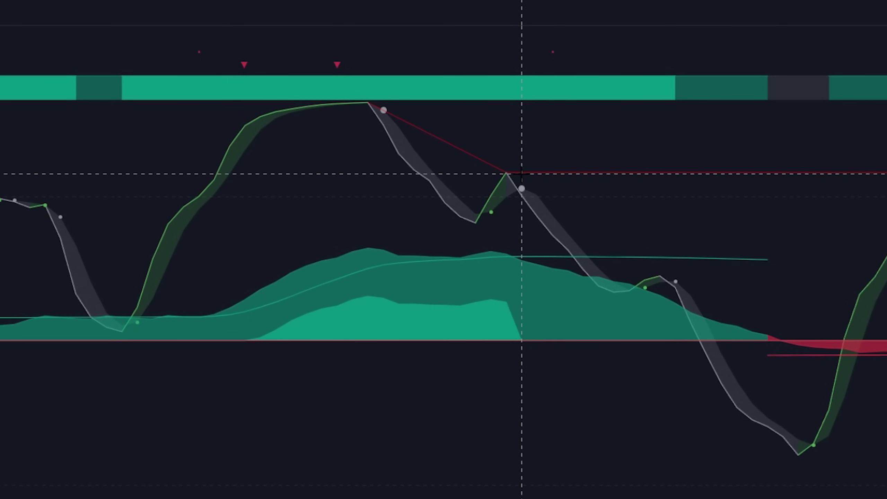
{"action": "mouse_move", "coordinate": [518, 156]}
{"action": "left_mouse_down"}
{"action": "mouse_move", "coordinate": [491, 163]}
{"action": "mouse_move", "coordinate": [550, 205]}
{"action": "mouse_move", "coordinate": [506, 149]}
{"action": "left_mouse_up"}
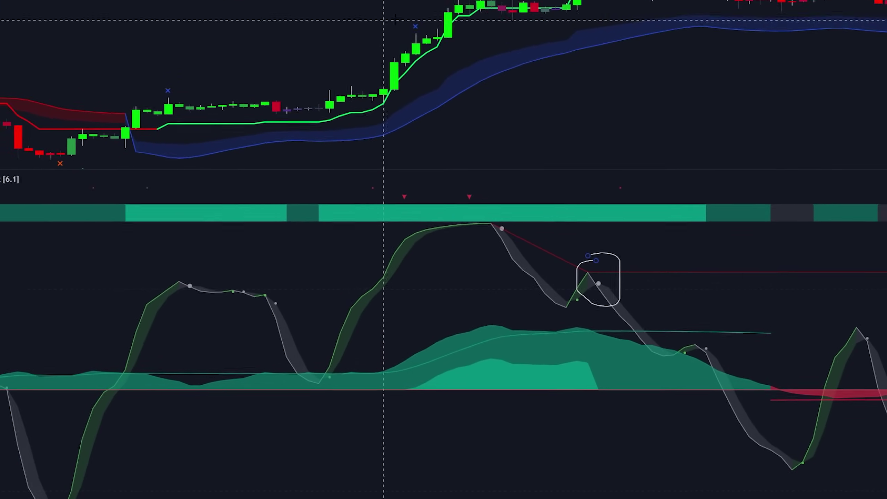
{"action": "left_click_drag", "start_coordinate": [407, 198], "coordinate": [463, 420]}
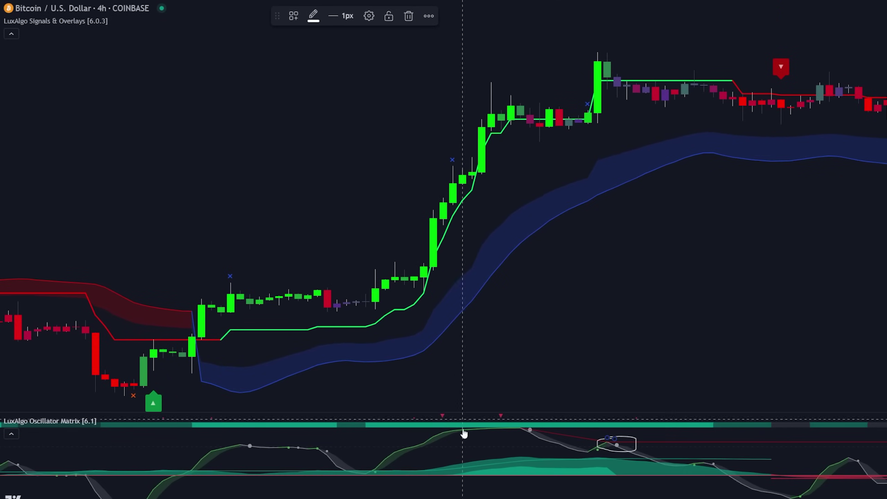
{"action": "scroll", "coordinate": [742, 307], "scroll_direction": "down", "scroll_amount": 2}
{"action": "left_click_drag", "start_coordinate": [743, 307], "coordinate": [680, 293]}
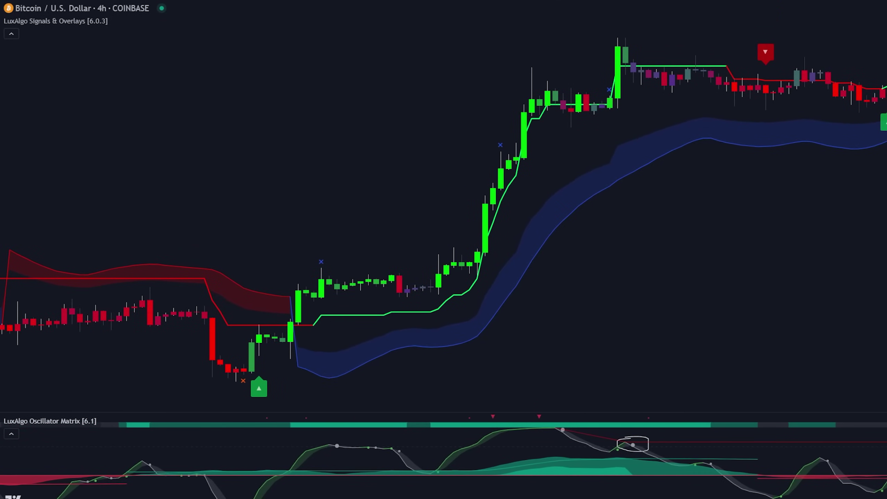
{"action": "mouse_move", "coordinate": [639, 44]}
{"action": "left_mouse_down"}
{"action": "mouse_move", "coordinate": [620, 73]}
{"action": "mouse_move", "coordinate": [633, 42]}
{"action": "left_mouse_up"}
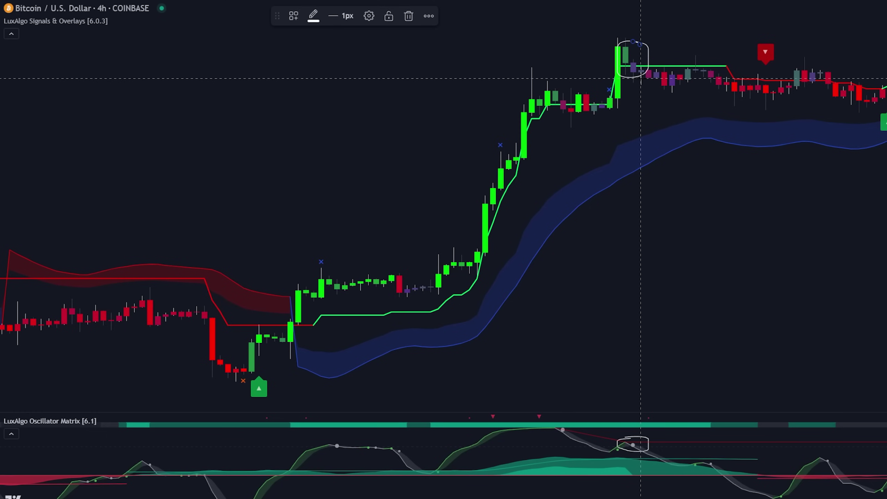
- Draw a freehand brush arrow above the price from the circled 23 June top across to the early July high
{"action": "left_click_drag", "start_coordinate": [760, 201], "coordinate": [620, 202]}
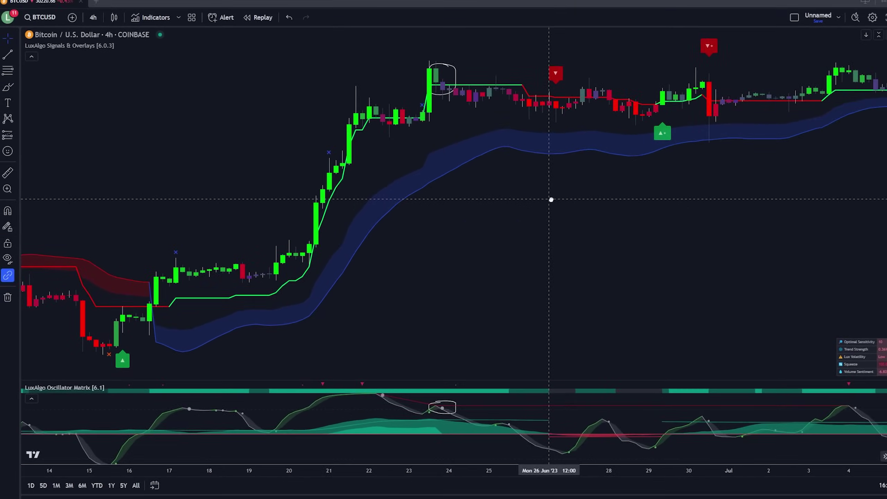
{"action": "left_click_drag", "start_coordinate": [551, 200], "coordinate": [517, 206]}
{"action": "left_click", "coordinate": [8, 87]}
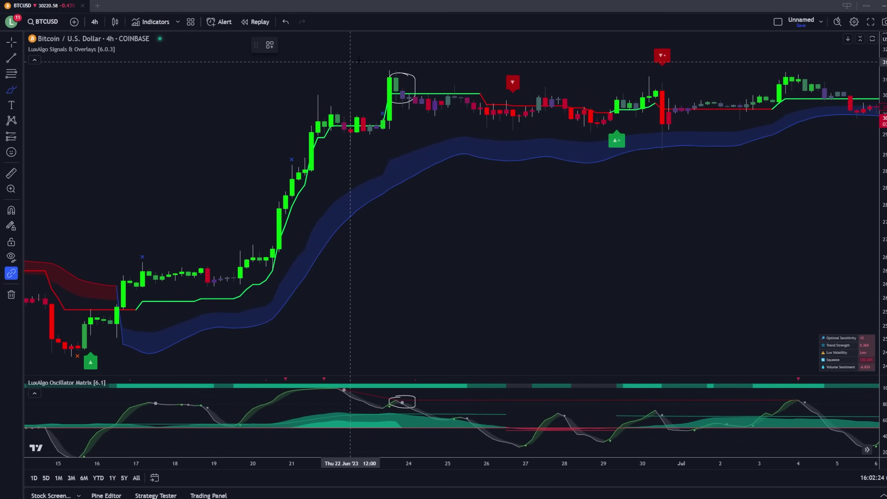
{"action": "mouse_move", "coordinate": [397, 57]}
{"action": "left_mouse_down"}
{"action": "mouse_move", "coordinate": [863, 68]}
{"action": "mouse_move", "coordinate": [804, 80]}
{"action": "left_mouse_up"}
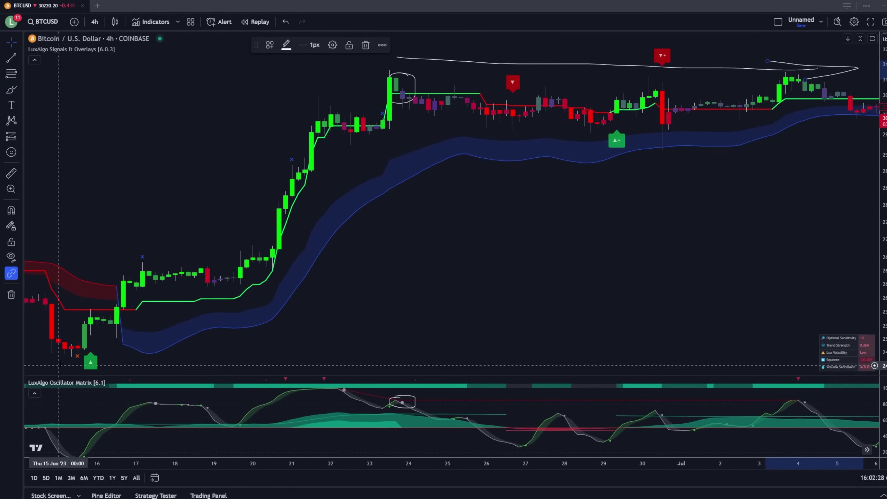
- Remove all drawings from the BTCUSD 4h chart and give the Oscillator Matrix pane slightly more height
{"action": "right_click", "coordinate": [478, 285]}
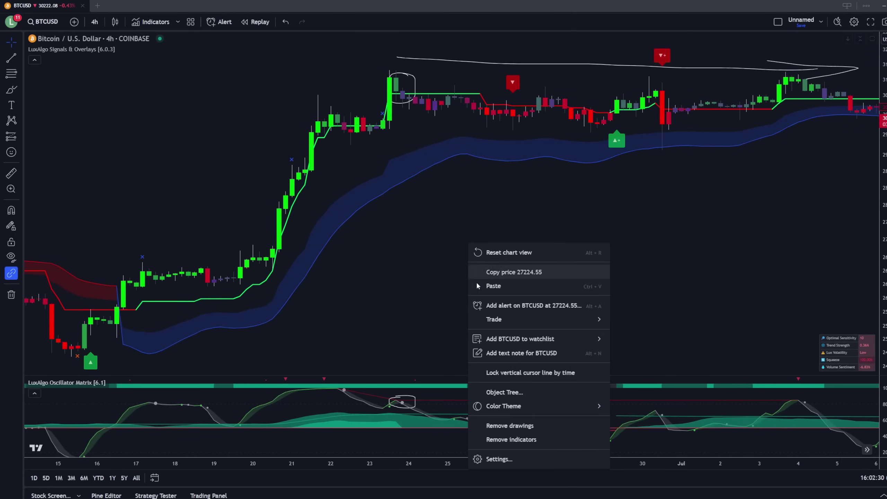
{"action": "left_click", "coordinate": [499, 425]}
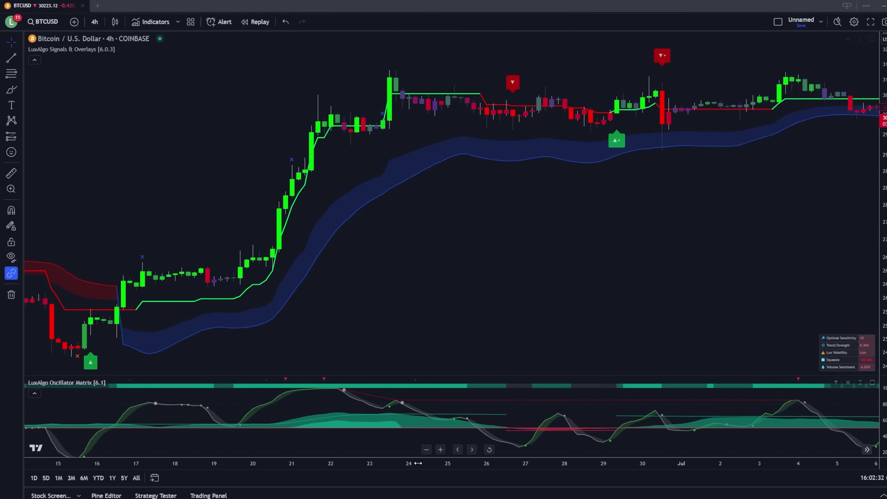
{"action": "left_click_drag", "start_coordinate": [418, 463], "coordinate": [516, 463]}
{"action": "left_click_drag", "start_coordinate": [597, 296], "coordinate": [497, 272]}
{"action": "left_click_drag", "start_coordinate": [478, 375], "coordinate": [478, 355]}
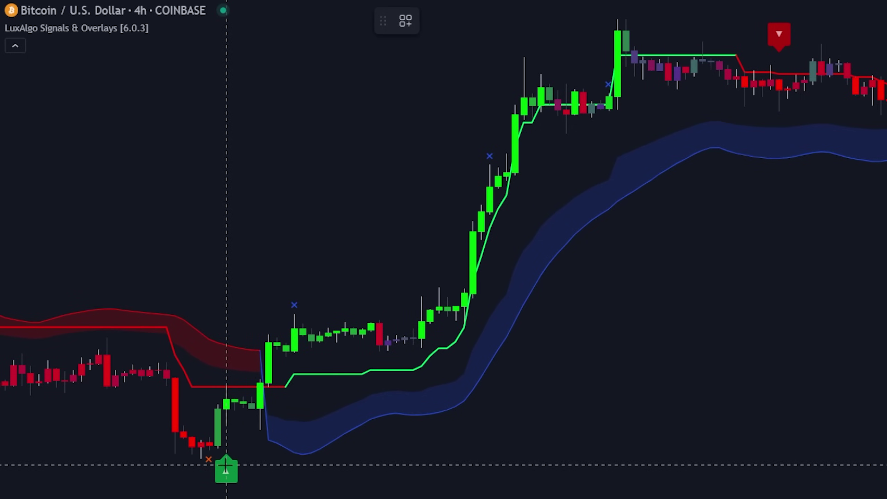
- Circle the blue exit cross just before the 23 June top with the brush and remove the drawing
{"action": "mouse_move", "coordinate": [105, 32]}
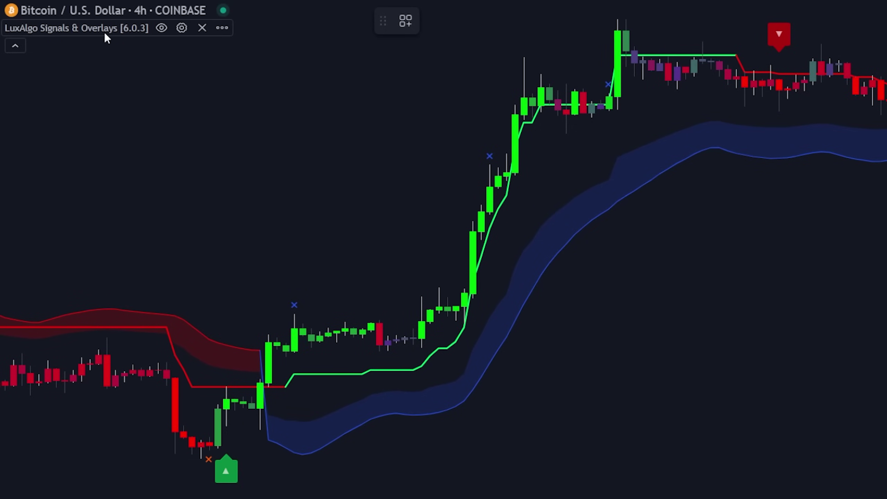
{"action": "left_click_drag", "start_coordinate": [222, 137], "coordinate": [201, 148]}
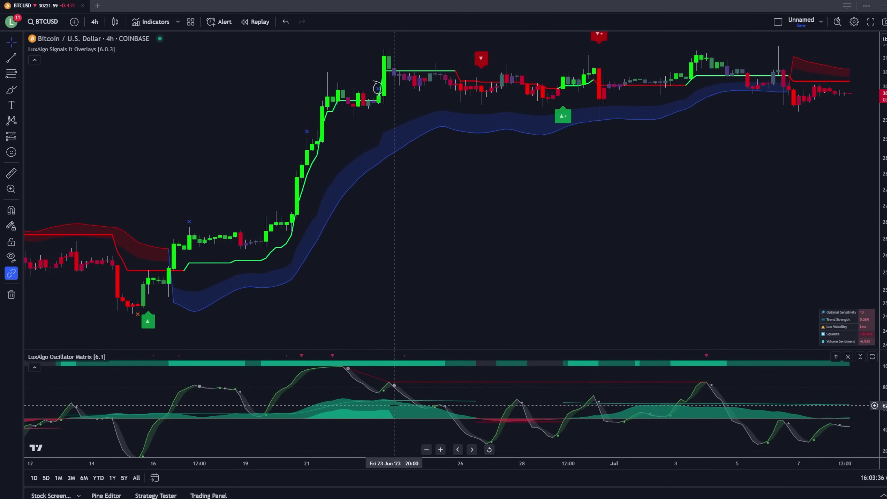
{"action": "right_click", "coordinate": [462, 267]}
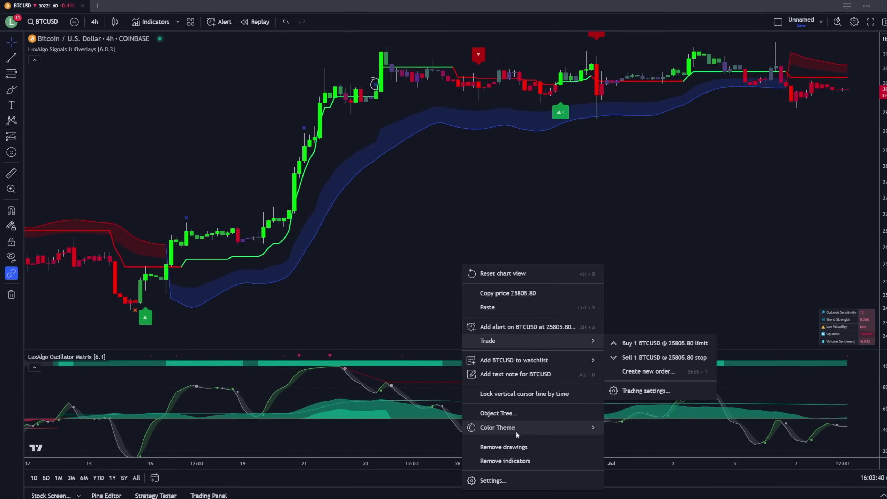
{"action": "left_click", "coordinate": [514, 447]}
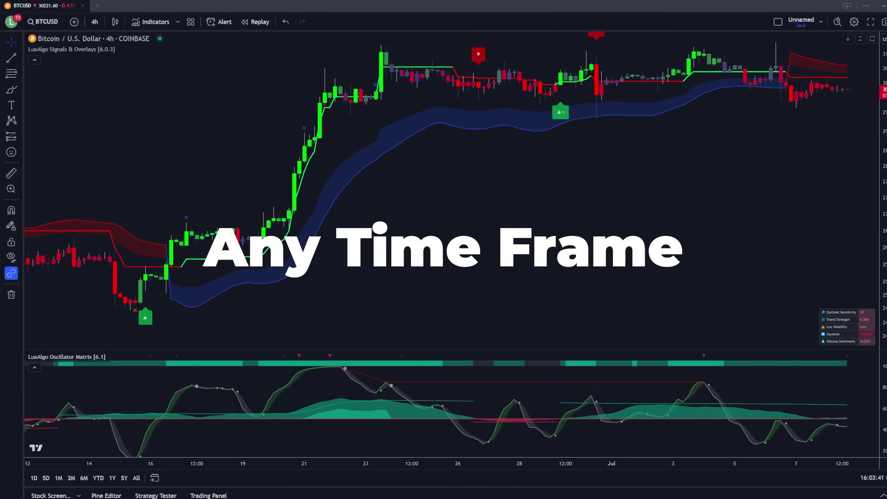
- Switch the BTCUSD chart to the 1-day interval and enlarge the Oscillator Matrix pane
{"action": "left_click", "coordinate": [99, 27]}
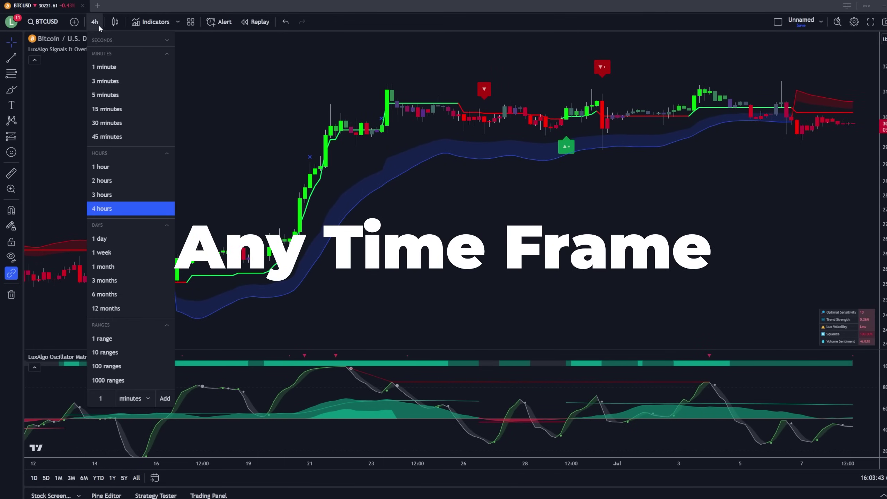
{"action": "left_click", "coordinate": [114, 238]}
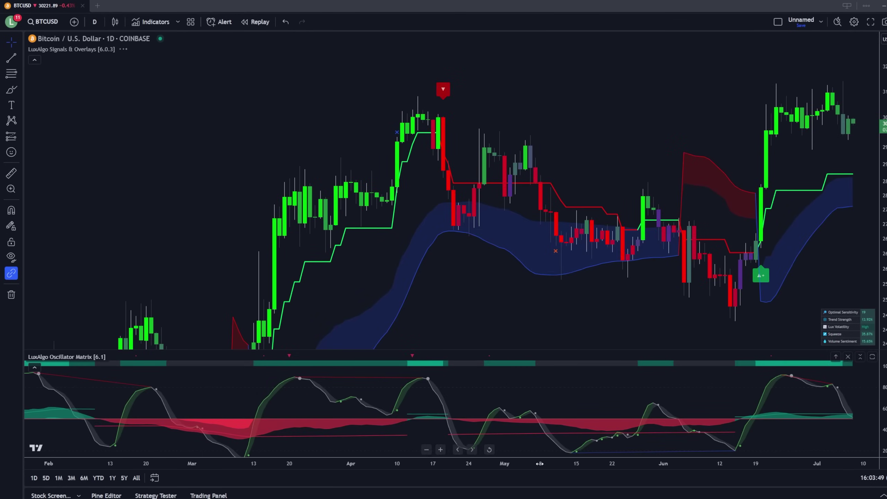
{"action": "left_click_drag", "start_coordinate": [539, 464], "coordinate": [559, 464]}
{"action": "left_click_drag", "start_coordinate": [528, 300], "coordinate": [426, 288]}
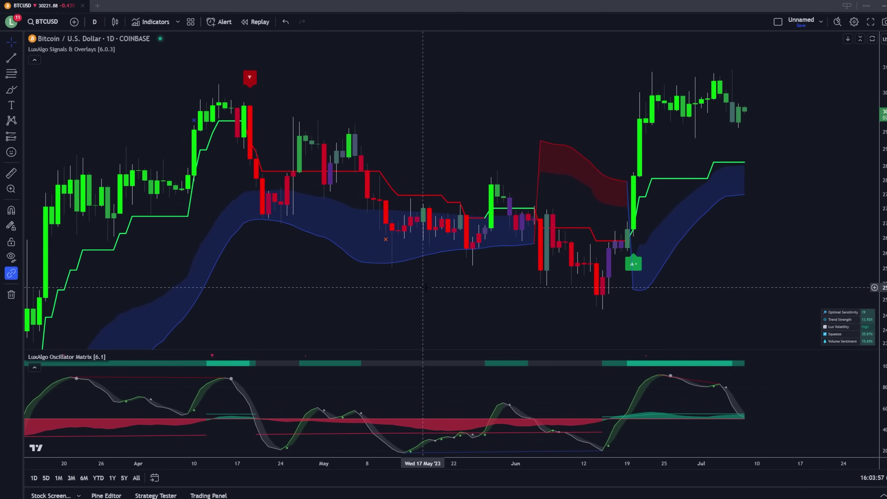
{"action": "left_click_drag", "start_coordinate": [504, 350], "coordinate": [504, 303]}
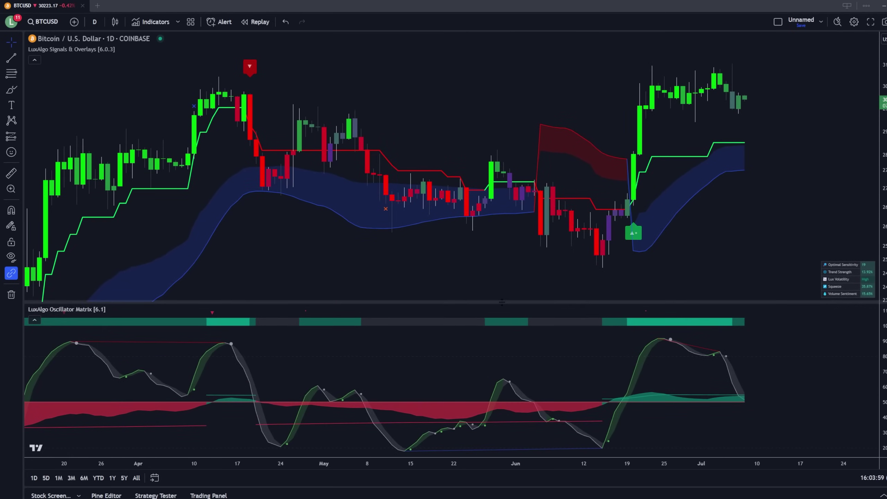
{"action": "left_click_drag", "start_coordinate": [775, 209], "coordinate": [764, 196]}
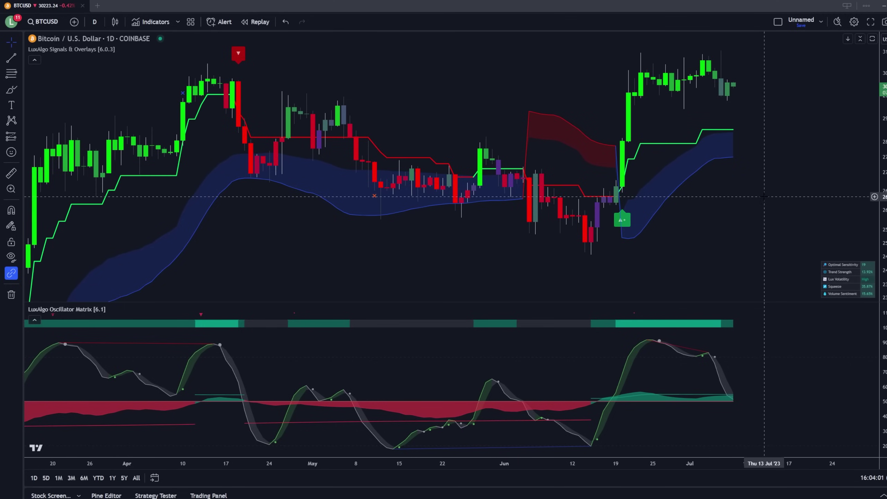
- Circle the mid-June lows before the buy signal with the brush and start bar replay from 15 June 2023
{"action": "left_click", "coordinate": [7, 92]}
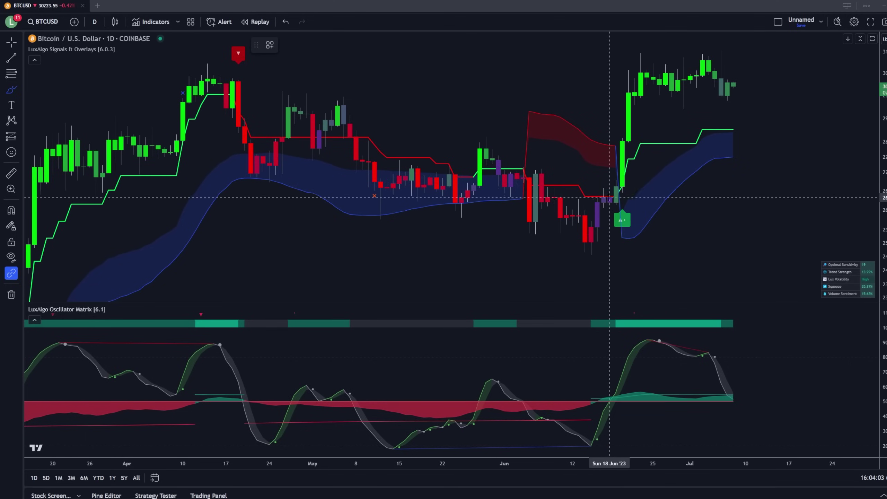
{"action": "mouse_move", "coordinate": [614, 192]}
{"action": "left_mouse_down"}
{"action": "mouse_move", "coordinate": [590, 185]}
{"action": "mouse_move", "coordinate": [561, 217]}
{"action": "mouse_move", "coordinate": [594, 249]}
{"action": "mouse_move", "coordinate": [616, 191]}
{"action": "left_mouse_up"}
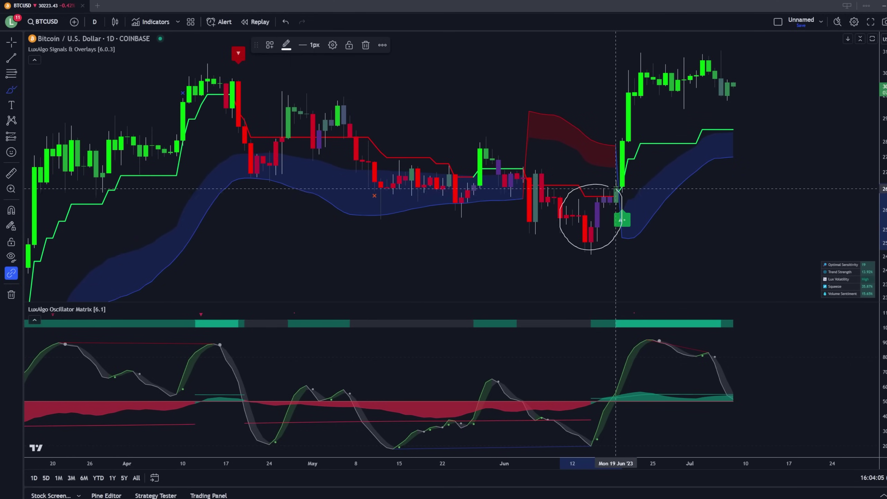
{"action": "left_click", "coordinate": [256, 22]}
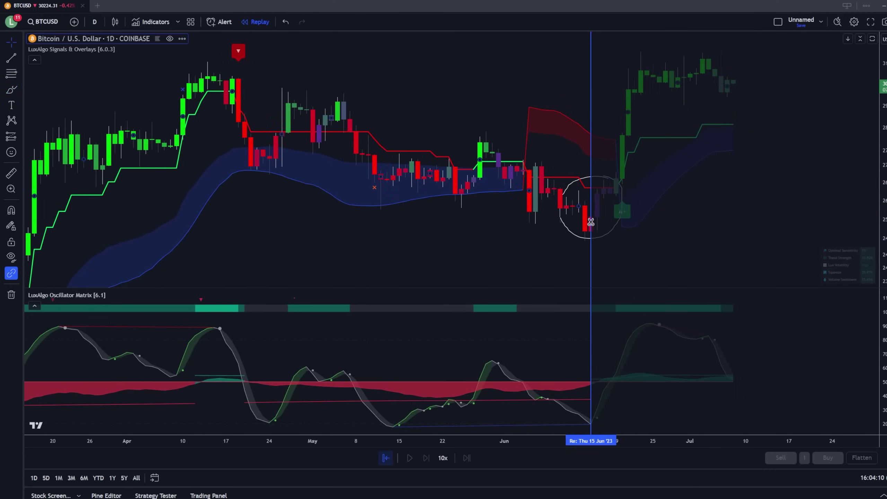
{"action": "left_click", "coordinate": [590, 221]}
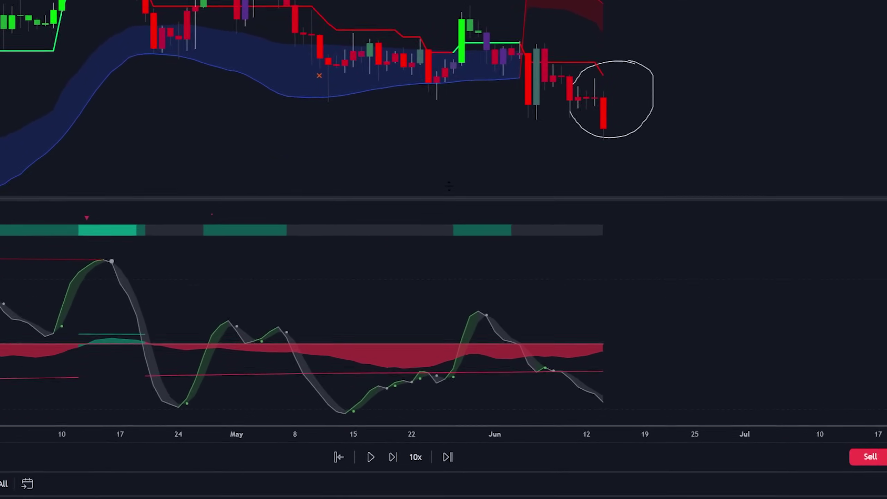
- Advance the replay bar by bar through the mid-June buy signal to the 23 June candle
{"action": "left_click", "coordinate": [393, 457]}
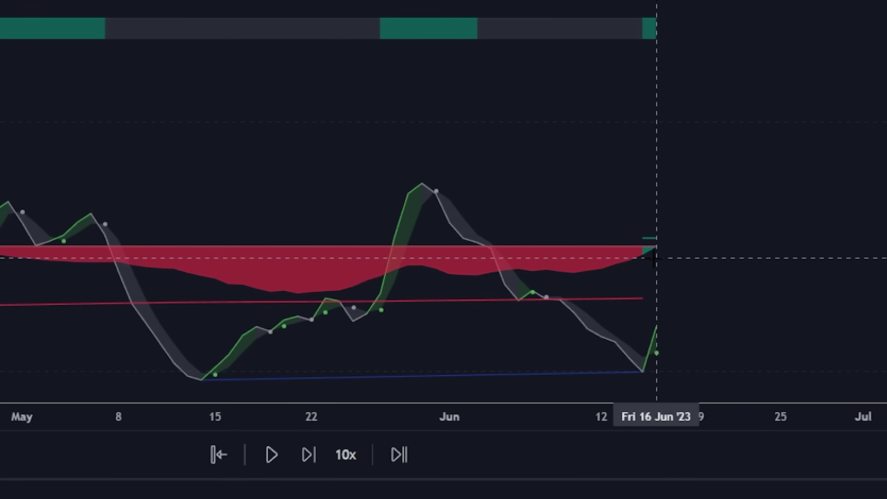
{"action": "left_click_drag", "start_coordinate": [767, 2], "coordinate": [606, 1]}
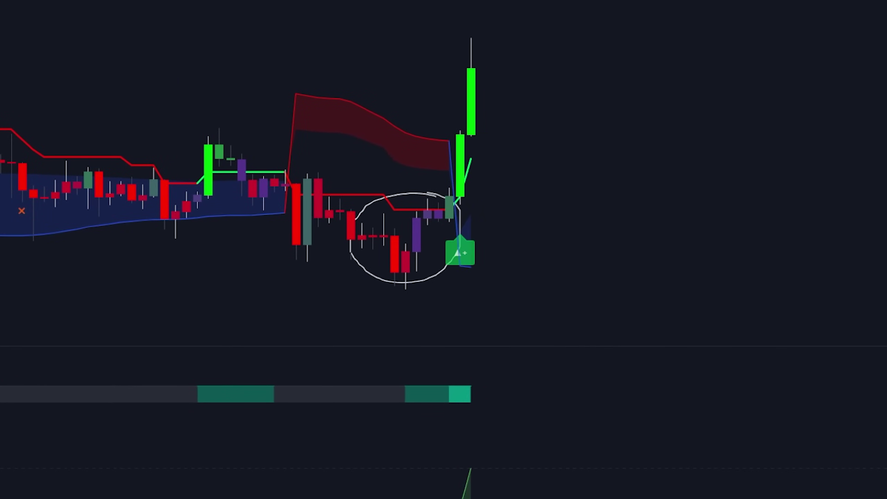
{"action": "left_click_drag", "start_coordinate": [373, 34], "coordinate": [463, 45]}
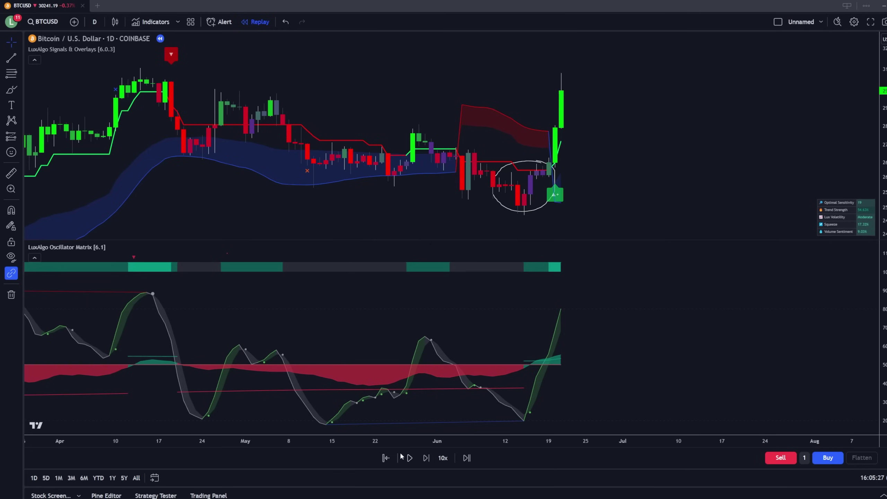
{"action": "left_click", "coordinate": [425, 458]}
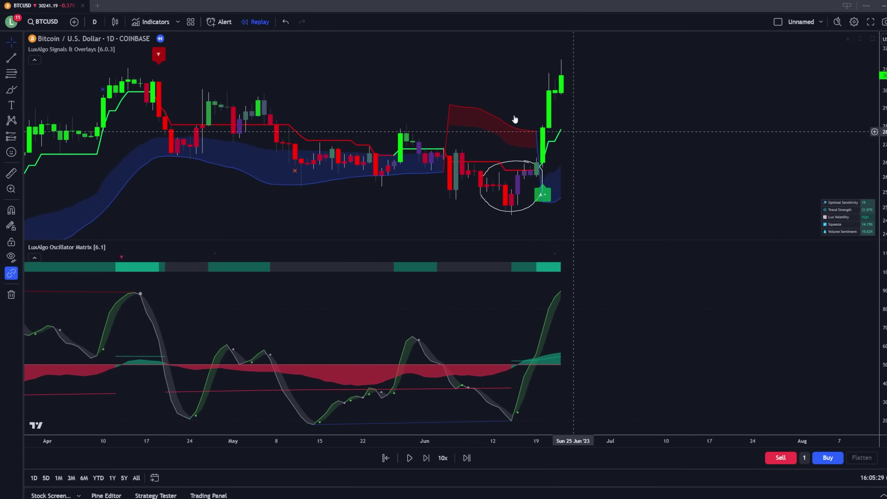
{"action": "left_click_drag", "start_coordinate": [223, 205], "coordinate": [280, 205]}
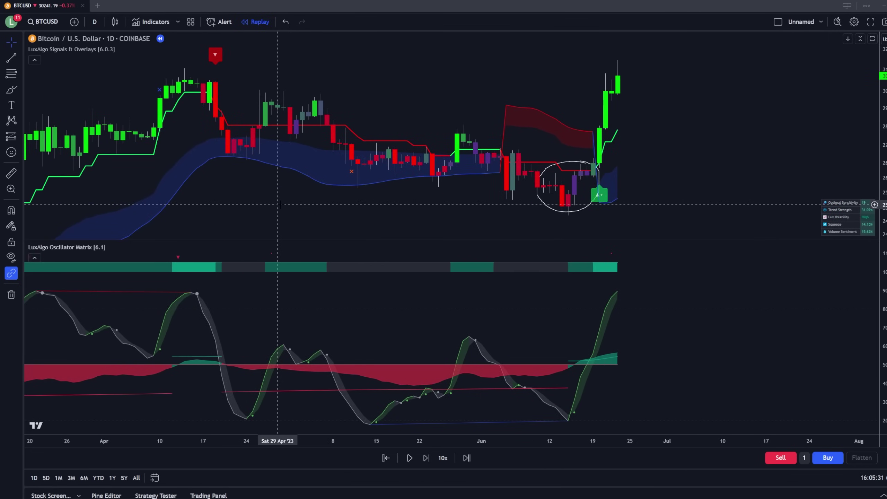
- Trace the rising money flow from 24 May to 15 June and the price decline over the same dates with brush strokes
{"action": "left_click_drag", "start_coordinate": [884, 308], "coordinate": [884, 366]}
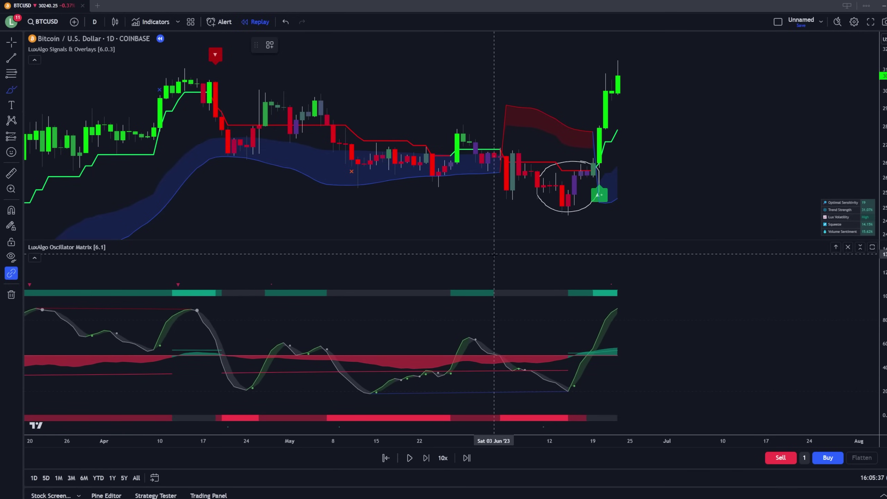
{"action": "left_click_drag", "start_coordinate": [495, 232], "coordinate": [484, 124]}
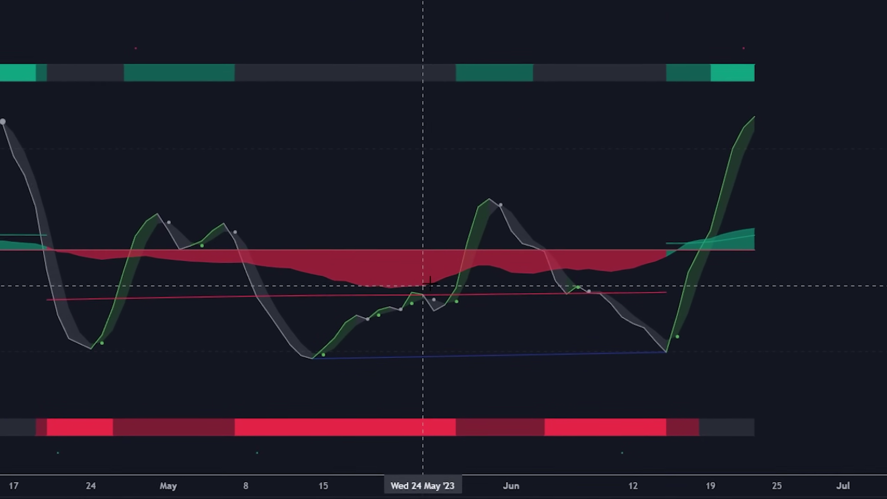
{"action": "mouse_move", "coordinate": [430, 303]}
{"action": "left_mouse_down"}
{"action": "mouse_move", "coordinate": [481, 290]}
{"action": "mouse_move", "coordinate": [527, 293]}
{"action": "left_mouse_up"}
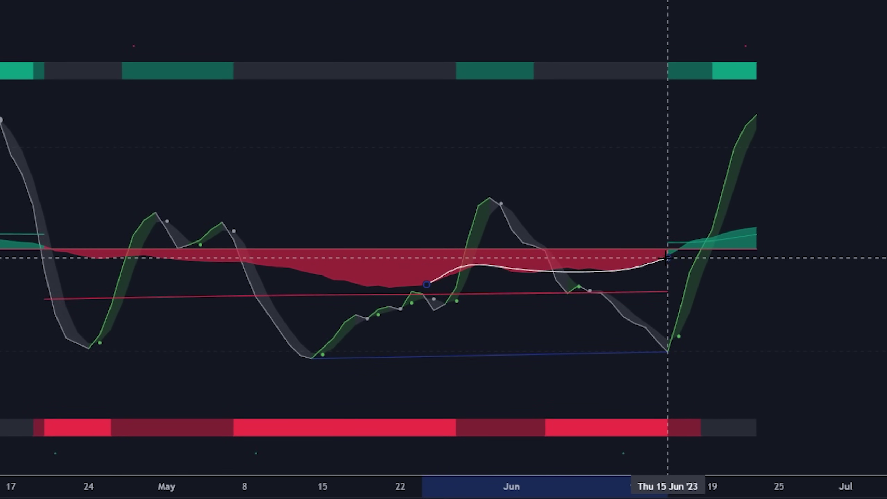
{"action": "mouse_move", "coordinate": [693, 0]}
{"action": "left_mouse_down"}
{"action": "mouse_move", "coordinate": [701, 137]}
{"action": "mouse_move", "coordinate": [688, 314]}
{"action": "left_mouse_up"}
{"action": "mouse_move", "coordinate": [411, 93]}
{"action": "left_mouse_down"}
{"action": "mouse_move", "coordinate": [422, 67]}
{"action": "mouse_move", "coordinate": [631, 123]}
{"action": "mouse_move", "coordinate": [668, 202]}
{"action": "left_mouse_up"}
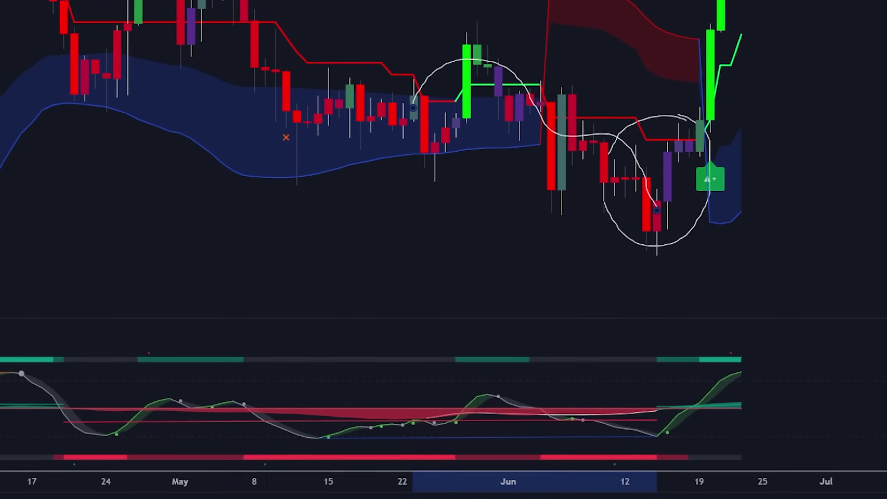
- Switch the replayed chart back to the 4-hour interval and remove all drawings
{"action": "left_click", "coordinate": [89, 16]}
{"action": "left_click", "coordinate": [28, 172]}
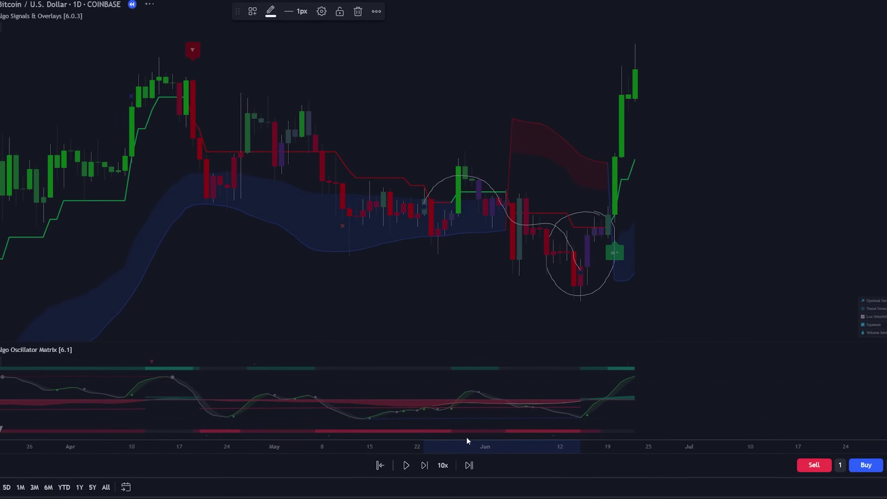
{"action": "left_click_drag", "start_coordinate": [450, 444], "coordinate": [663, 443]}
{"action": "left_click_drag", "start_coordinate": [746, 267], "coordinate": [614, 257]}
{"action": "right_click", "coordinate": [614, 257]}
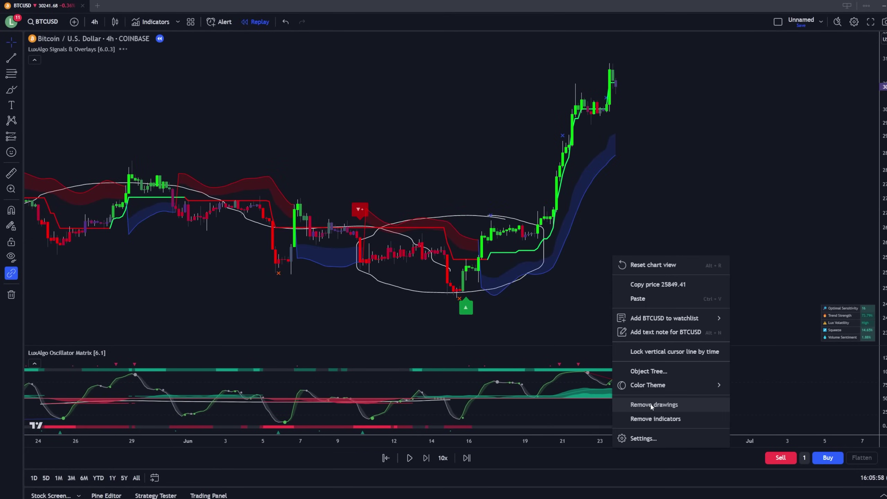
{"action": "left_click", "coordinate": [650, 406]}
{"action": "left_click_drag", "start_coordinate": [666, 232], "coordinate": [619, 240]}
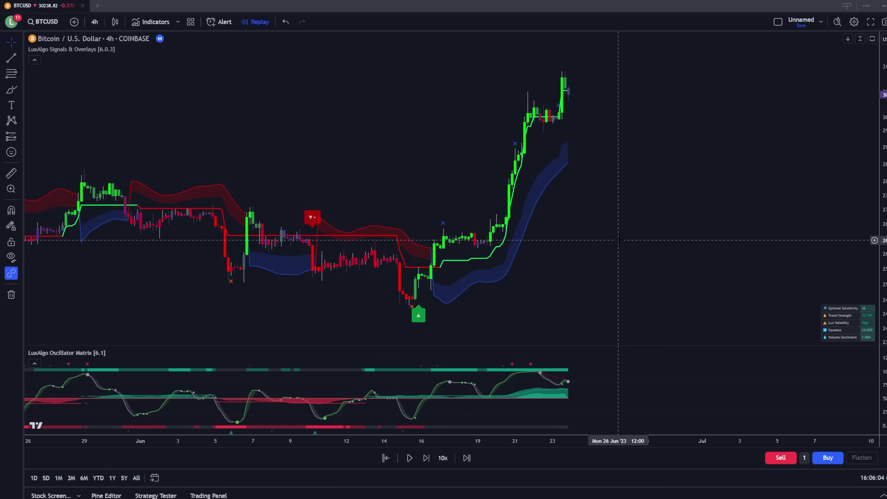
{"action": "left_click_drag", "start_coordinate": [681, 364], "coordinate": [686, 360]}
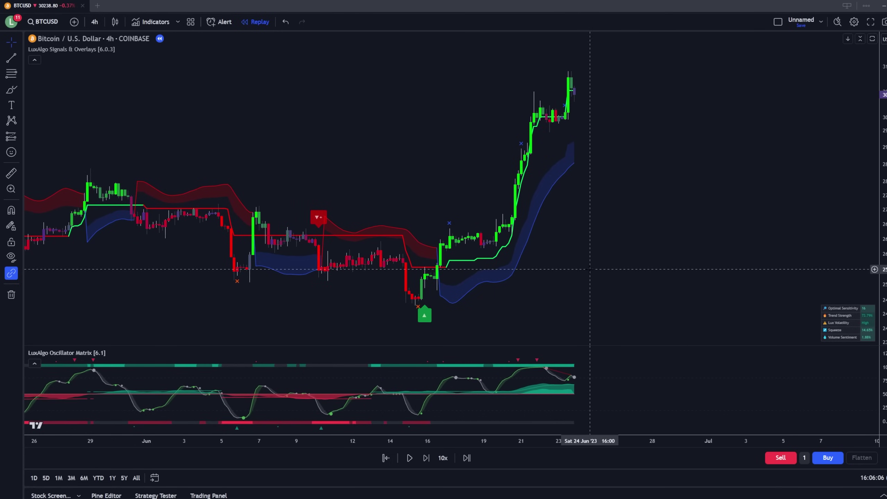